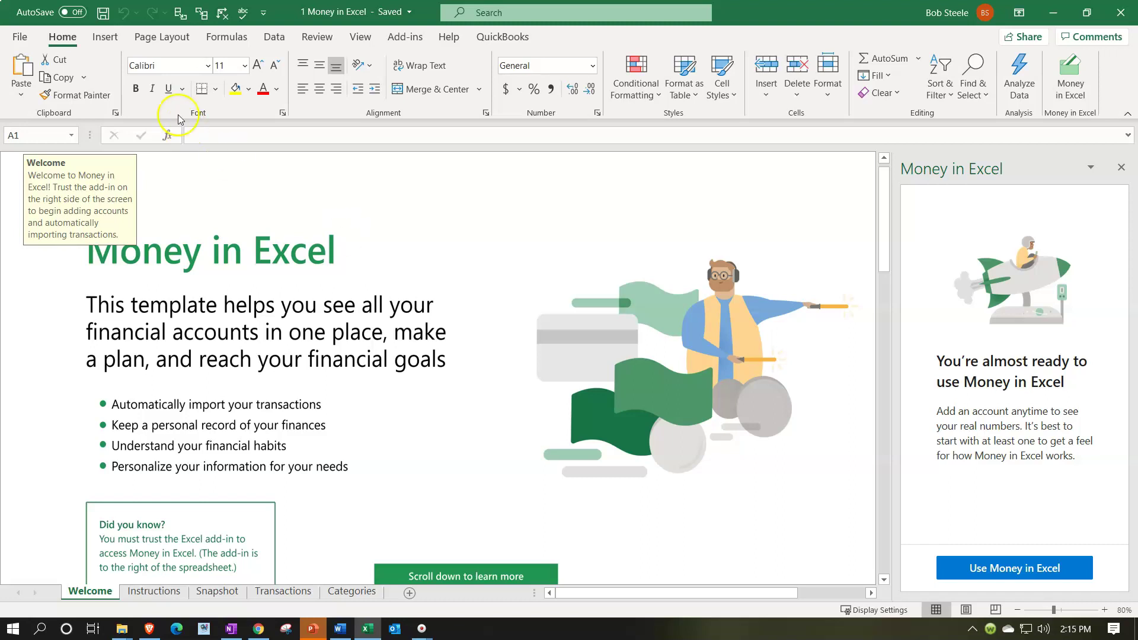
# Step: Go to File > New to see the Blank workbook and Money in Excel templates
pyautogui.click(19, 41)
pyautogui.click(42, 105)
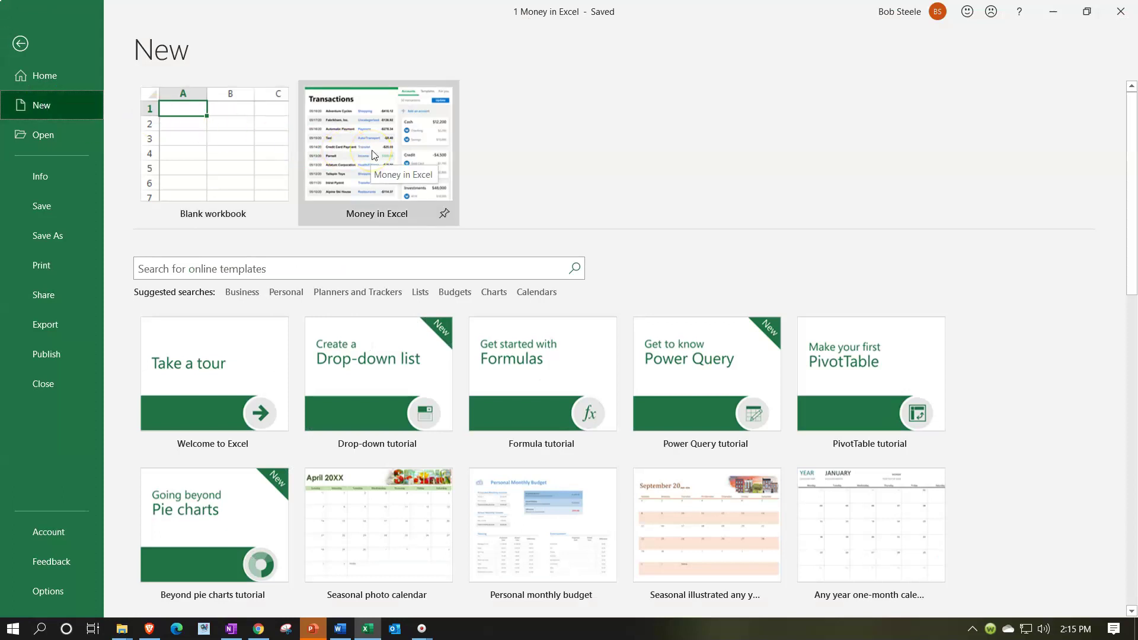
# Step: Leave the backstage view for the Money in Excel Welcome sheet with its add-in pane
pyautogui.click(325, 271)
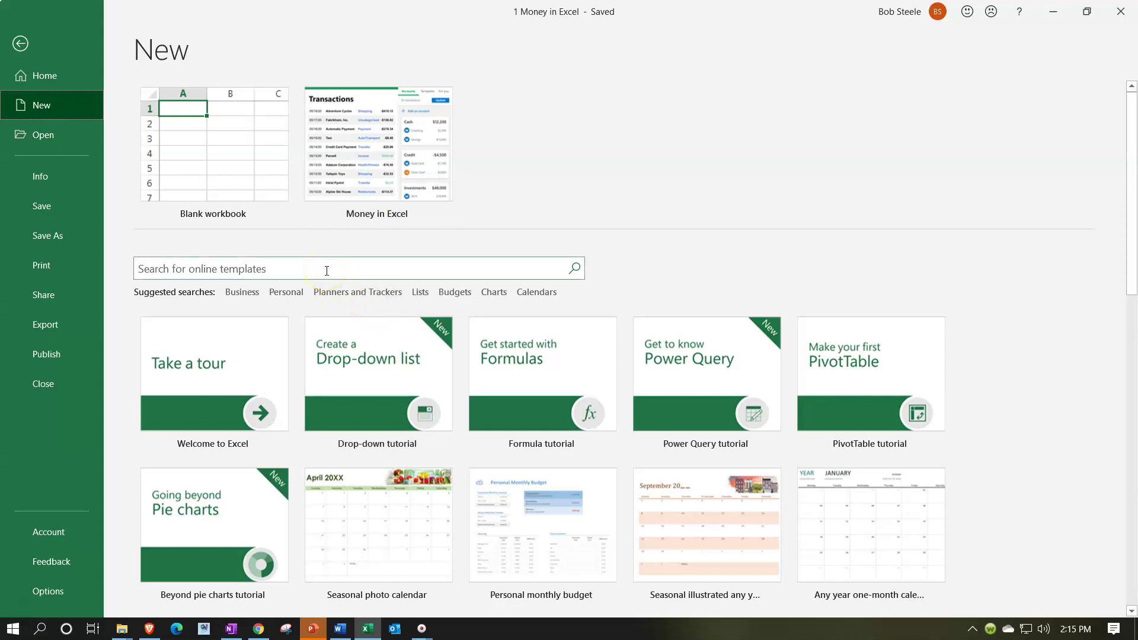
pyautogui.click(334, 274)
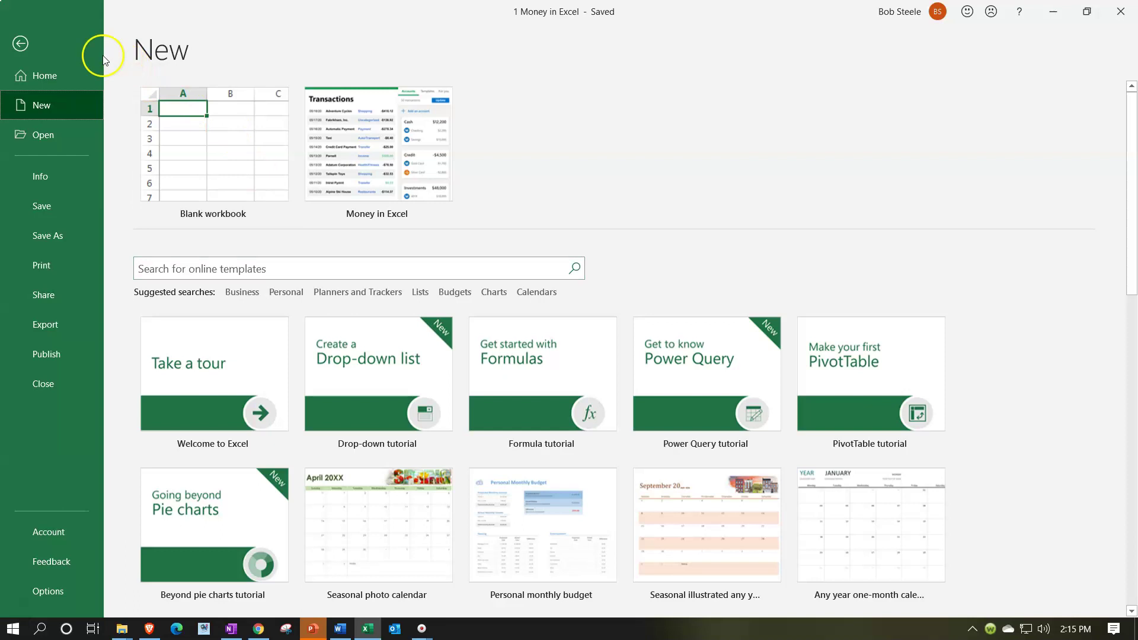
pyautogui.click(27, 43)
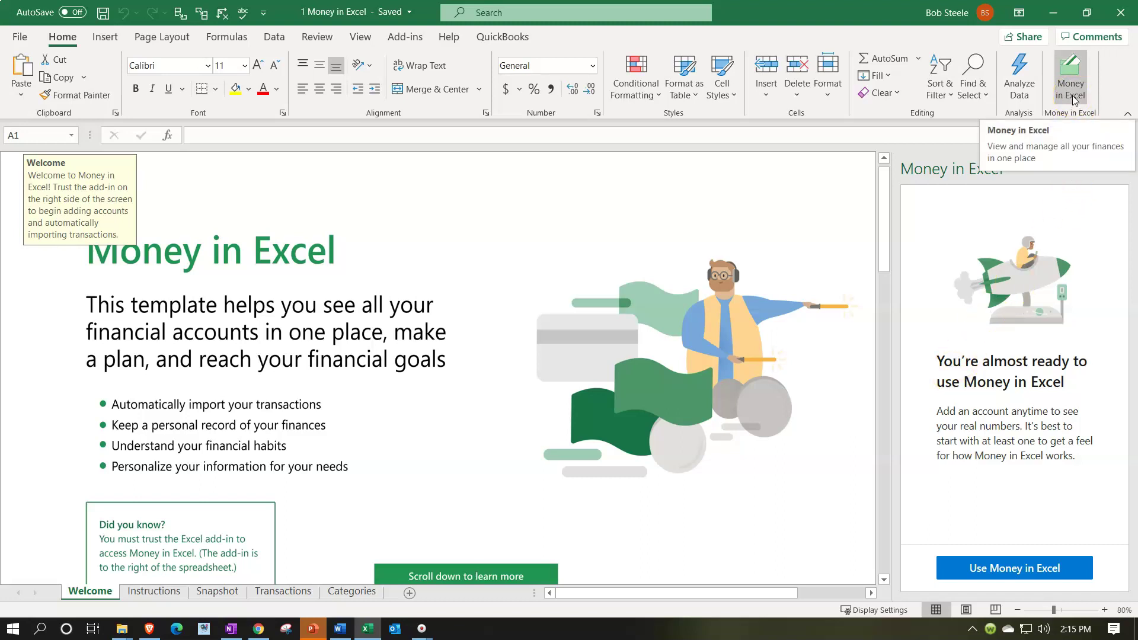
# Step: Switch to the Transactions sheet's empty Date, Merchant, Category and Amount table
pyautogui.click(67, 46)
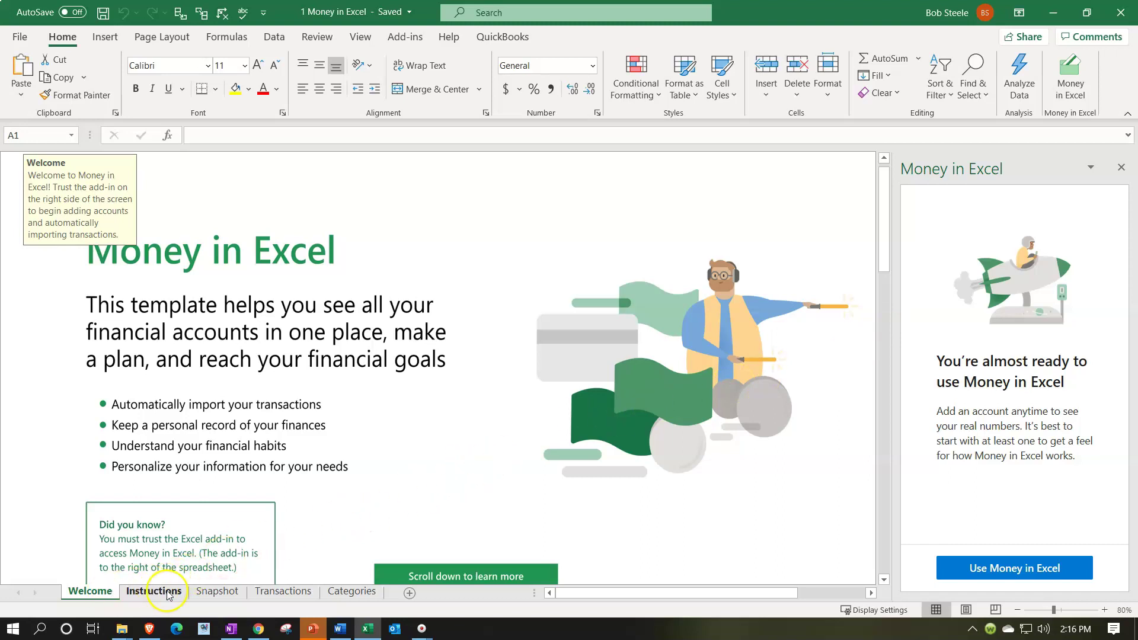
pyautogui.click(257, 595)
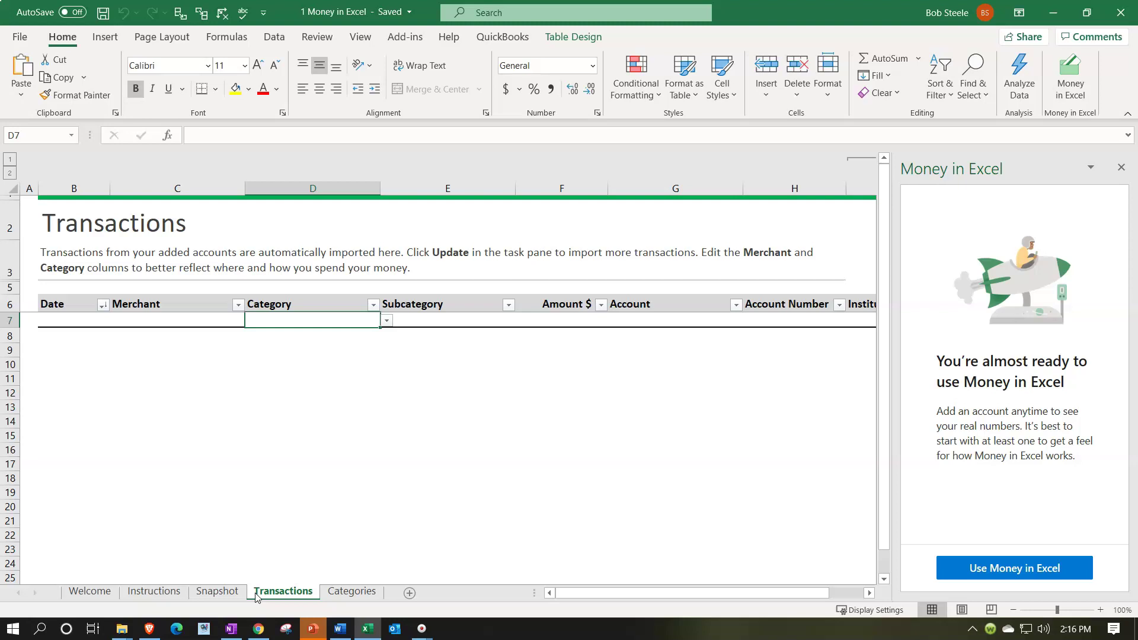
pyautogui.click(367, 592)
# Step: Start Money in Excel and sign in so Cash, Credit, Loans and Investments show $0.00
pyautogui.click(982, 569)
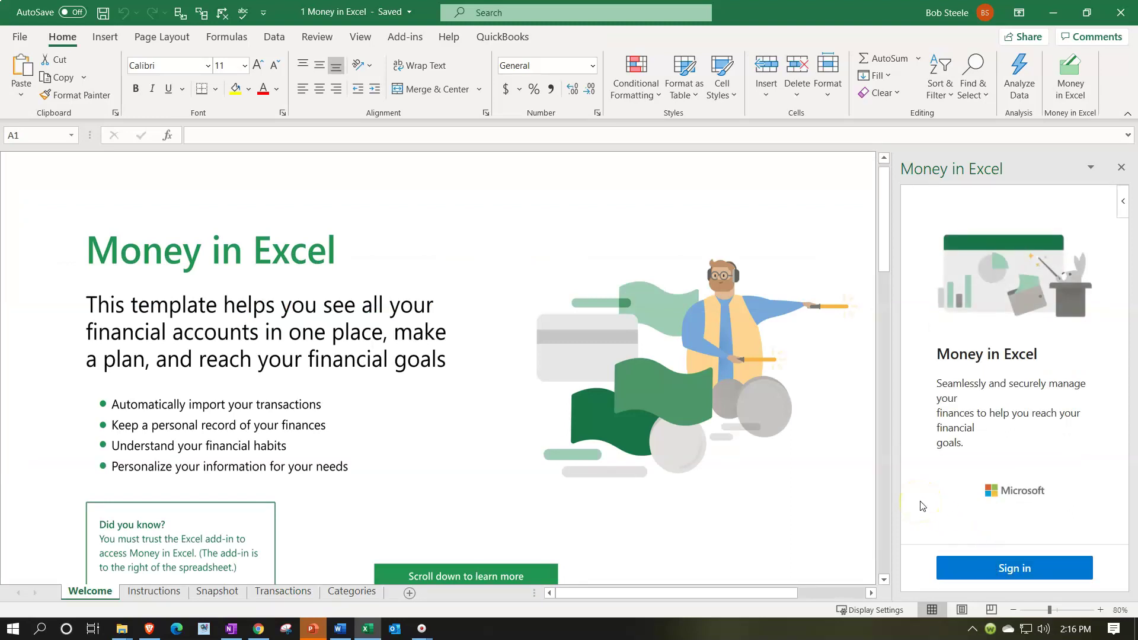
pyautogui.click(926, 509)
pyautogui.click(958, 564)
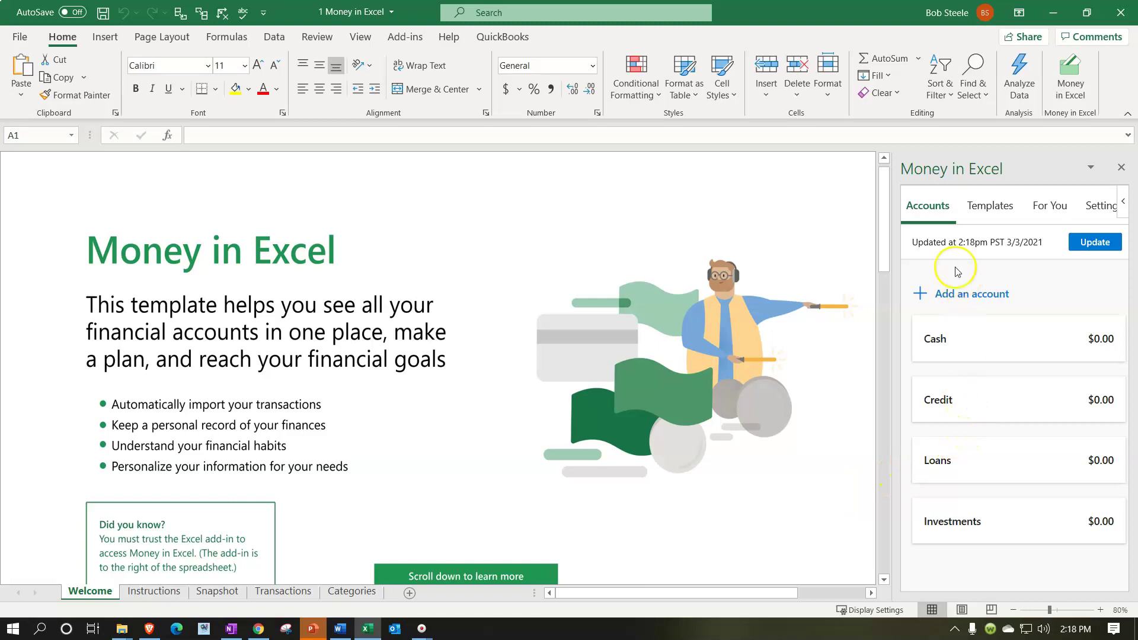
pyautogui.click(922, 232)
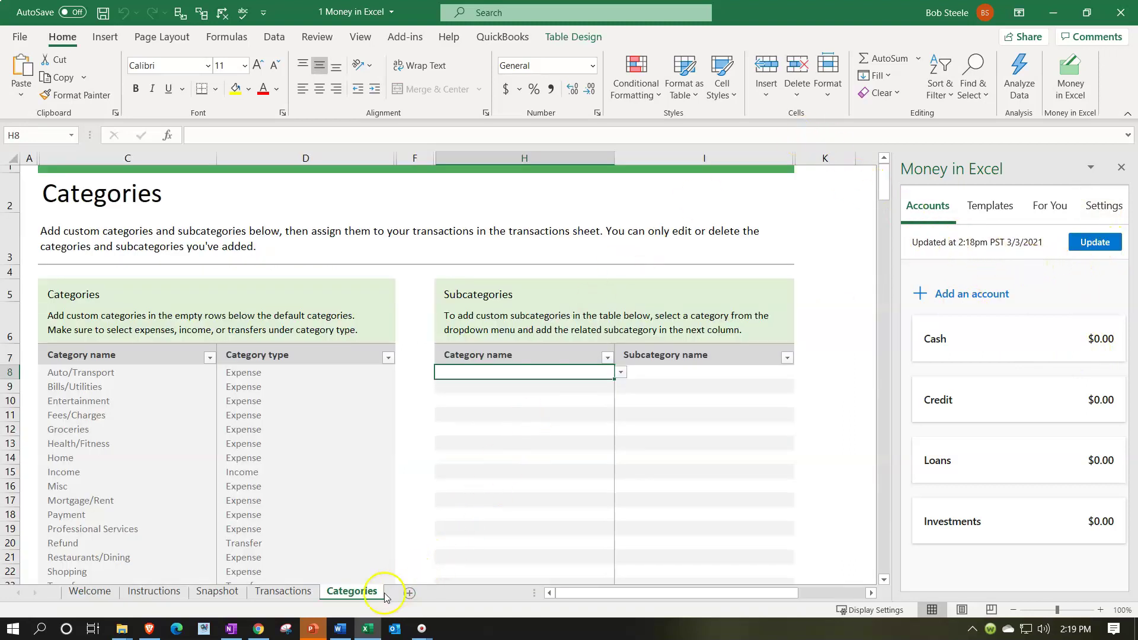
# Step: Select the Groceries cell C12 and scroll through the default categories on the Categories sheet
pyautogui.click(166, 436)
pyautogui.scroll(-1, 166, 438)
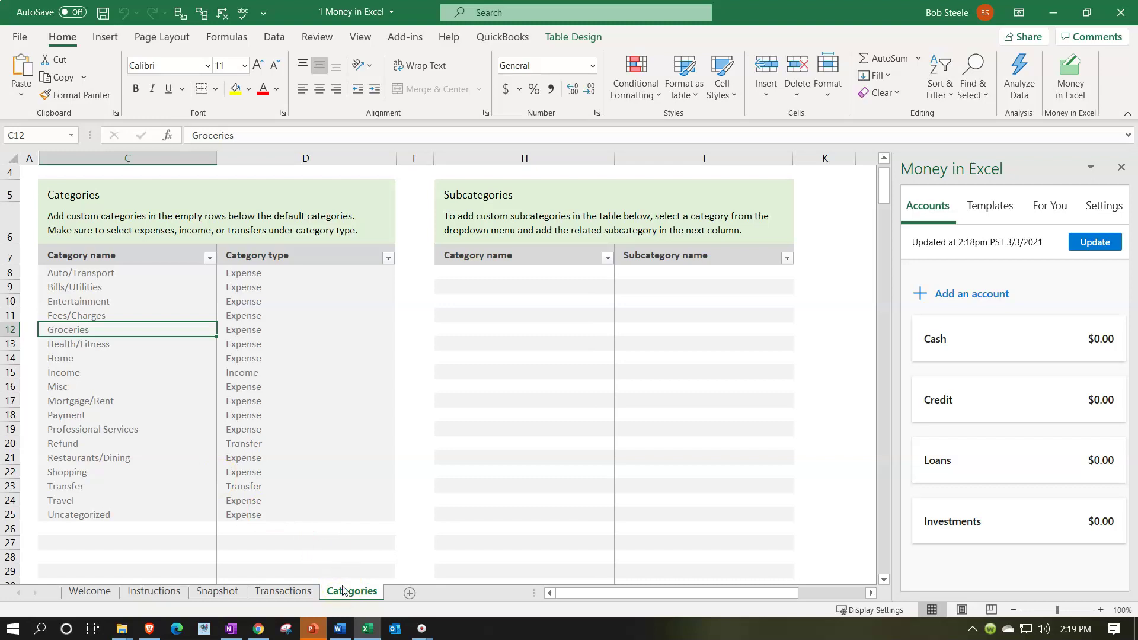
pyautogui.scroll(1, 398, 466)
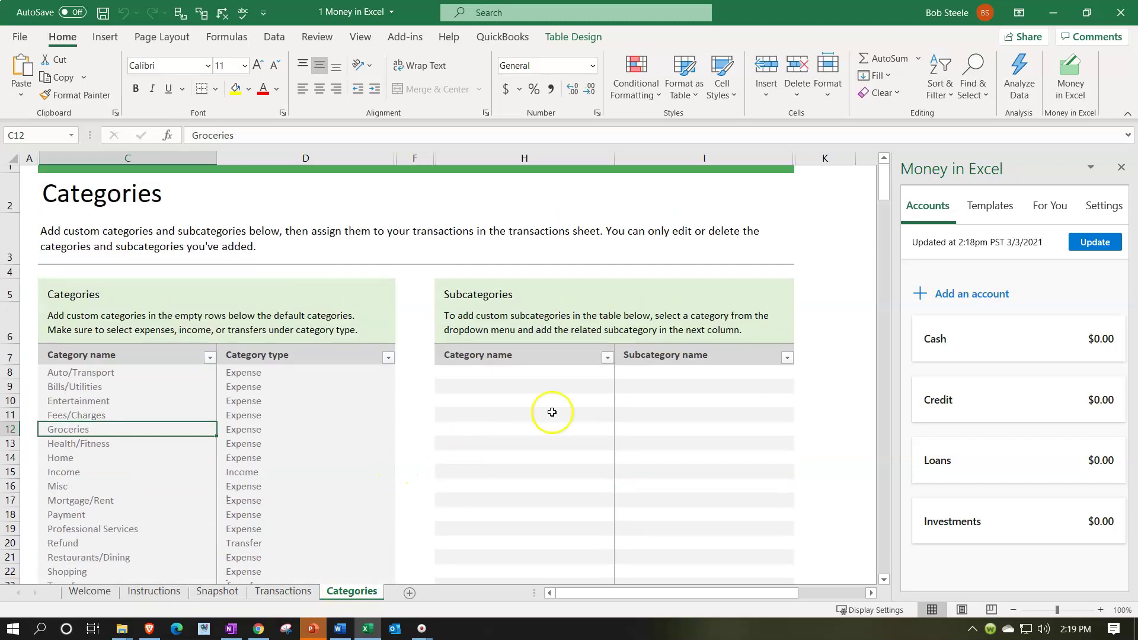
# Step: Start linking a new financial account and continue to Plaid's bank list
pyautogui.click(944, 296)
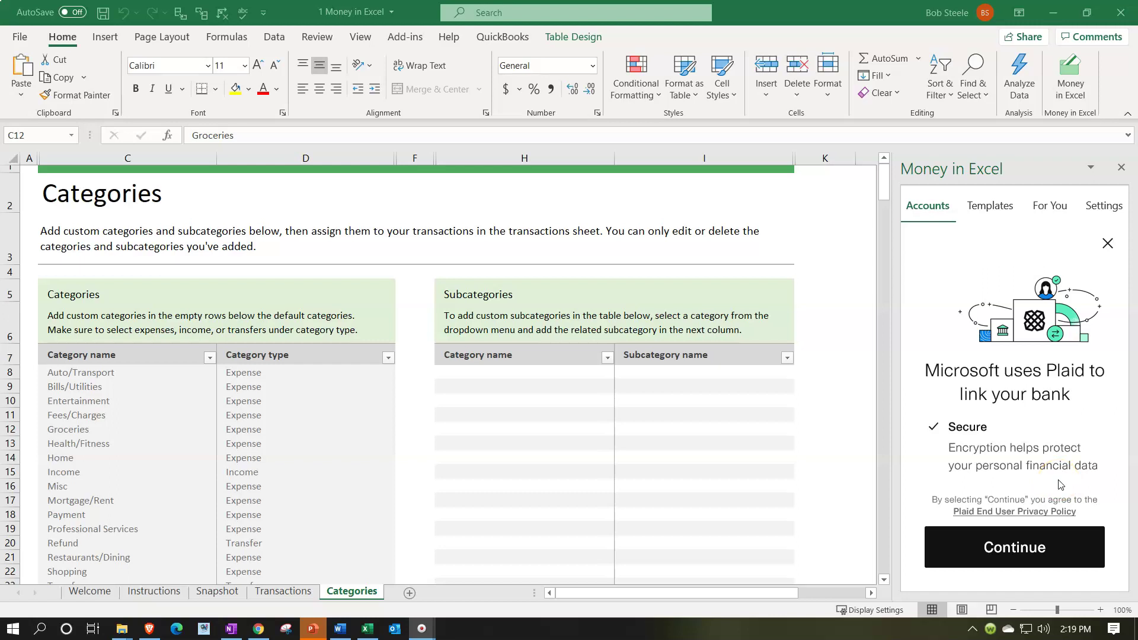
pyautogui.click(1050, 513)
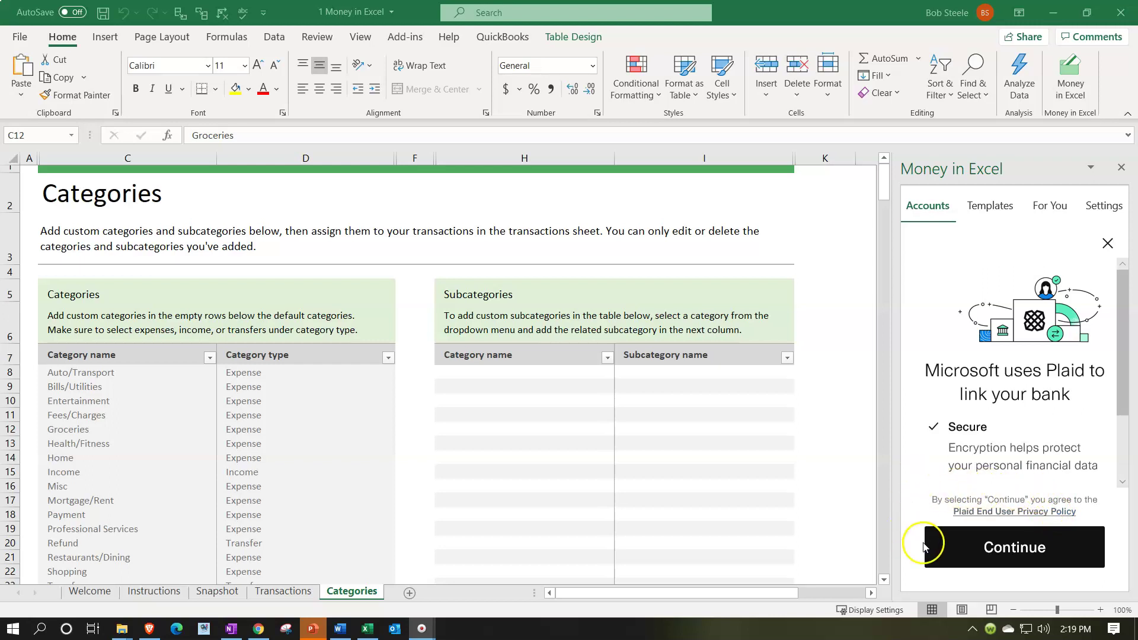
pyautogui.click(937, 546)
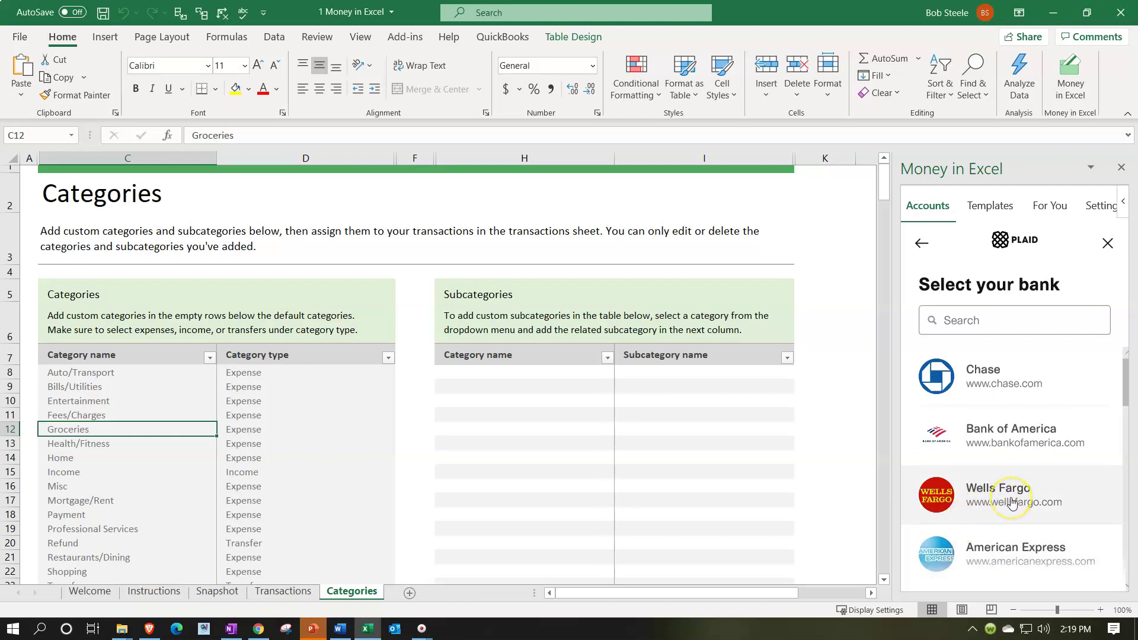
# Step: Browse the banks, search 'pa', then clear it to show Chase, Bank of America and Wells Fargo
pyautogui.scroll(-3, 1011, 503)
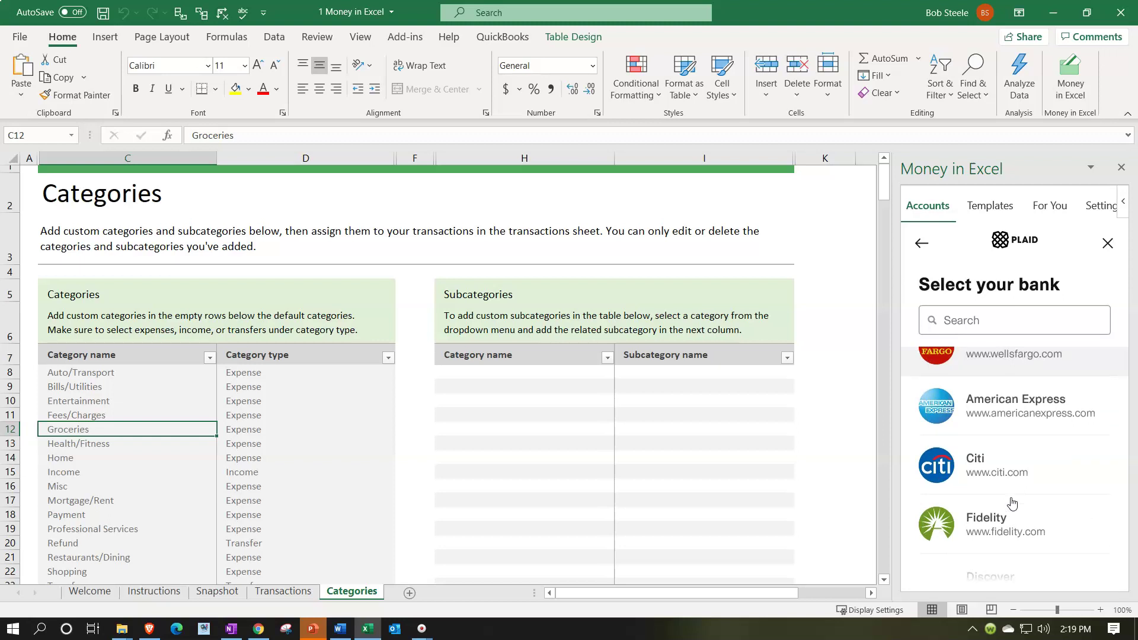
pyautogui.scroll(-1, 1011, 503)
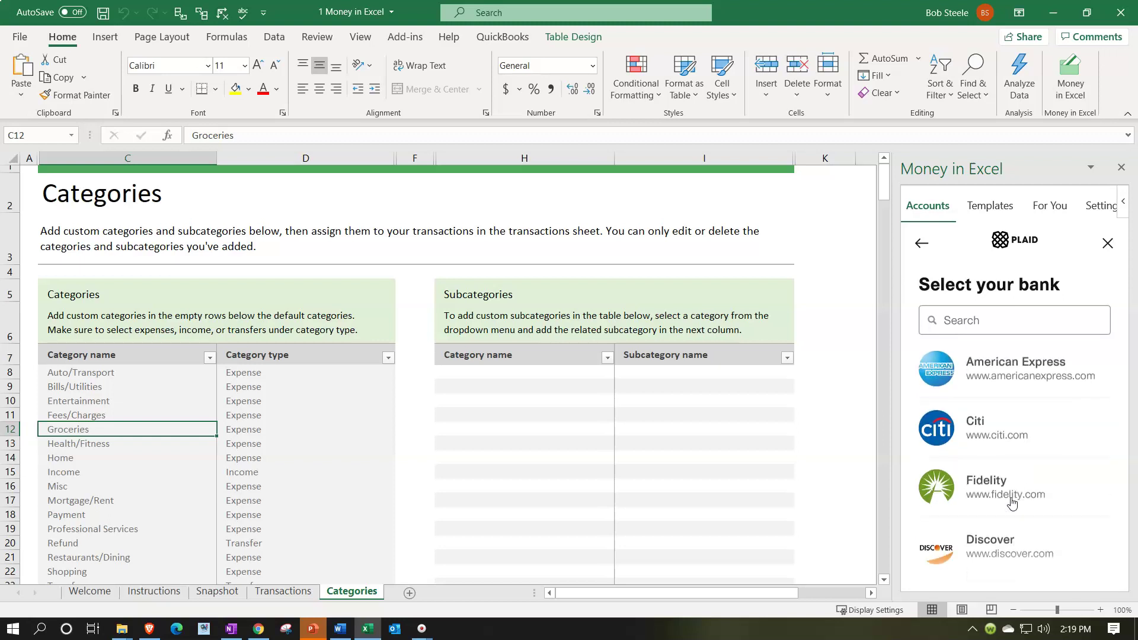
pyautogui.scroll(-4, 1011, 503)
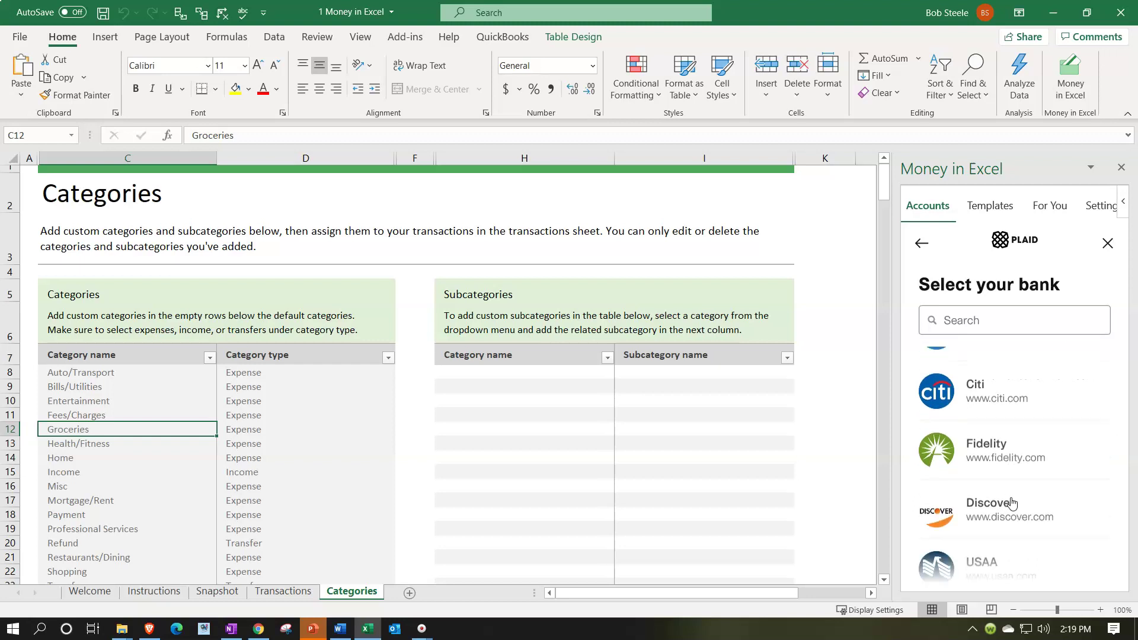
pyautogui.scroll(-2, 1011, 503)
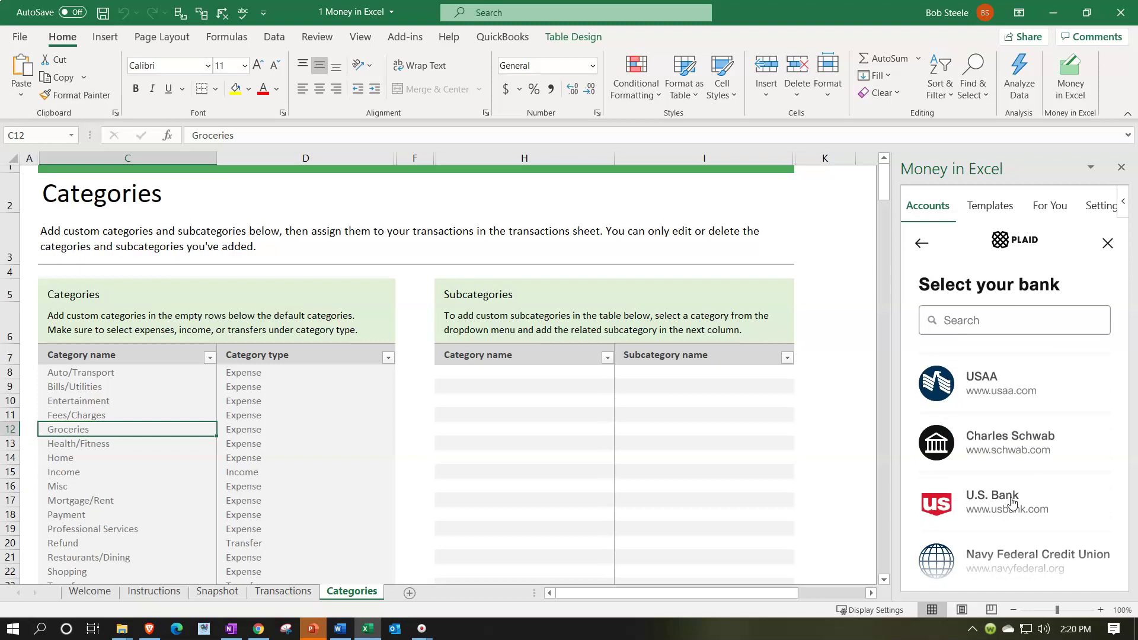
pyautogui.scroll(10, 1012, 502)
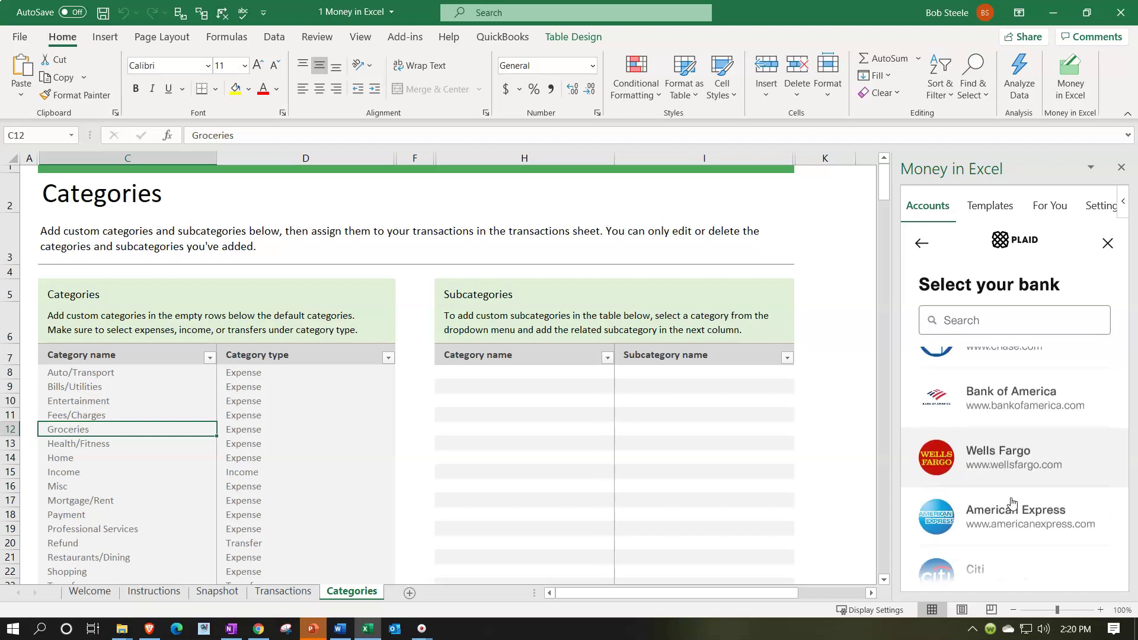
pyautogui.scroll(1, 1012, 502)
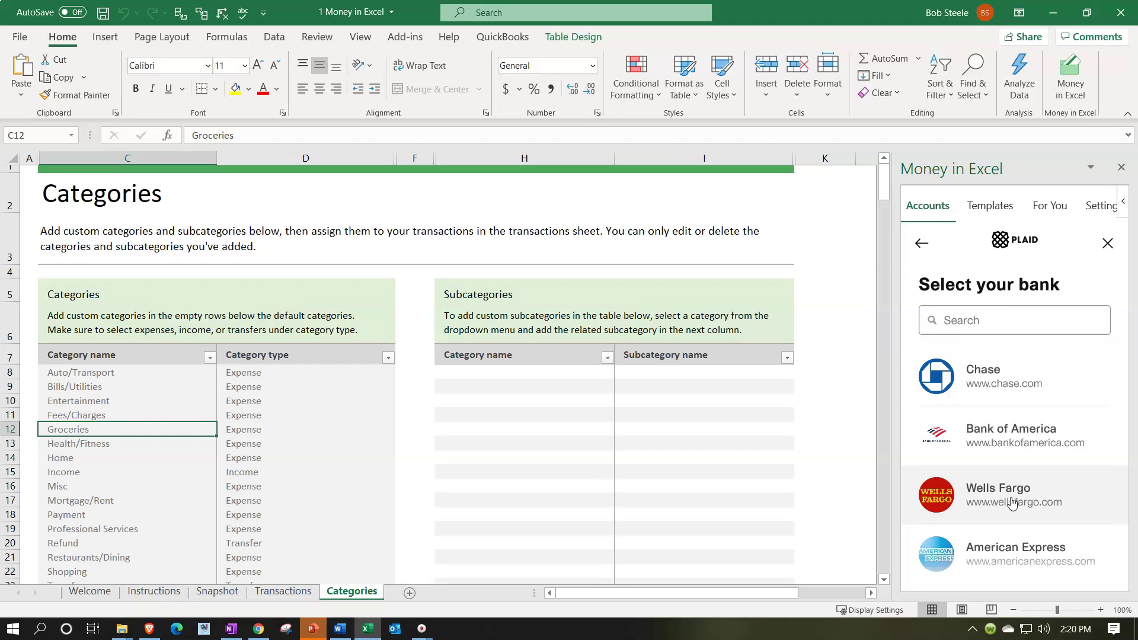
pyautogui.write('pa')
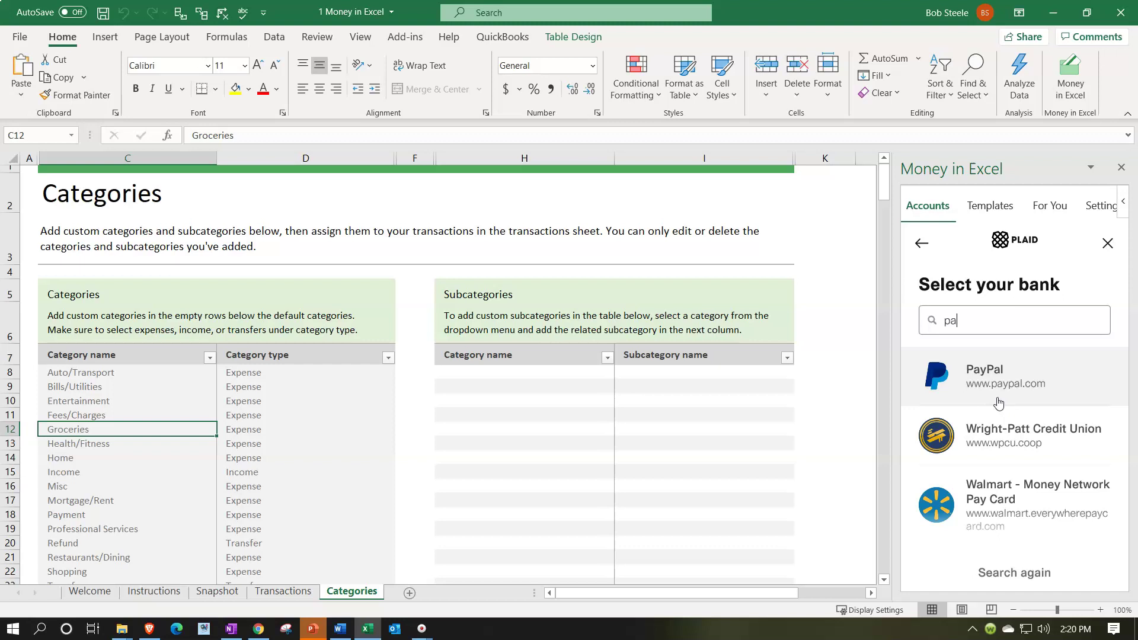
pyautogui.press('BackSpace')
pyautogui.press('BackSpace')
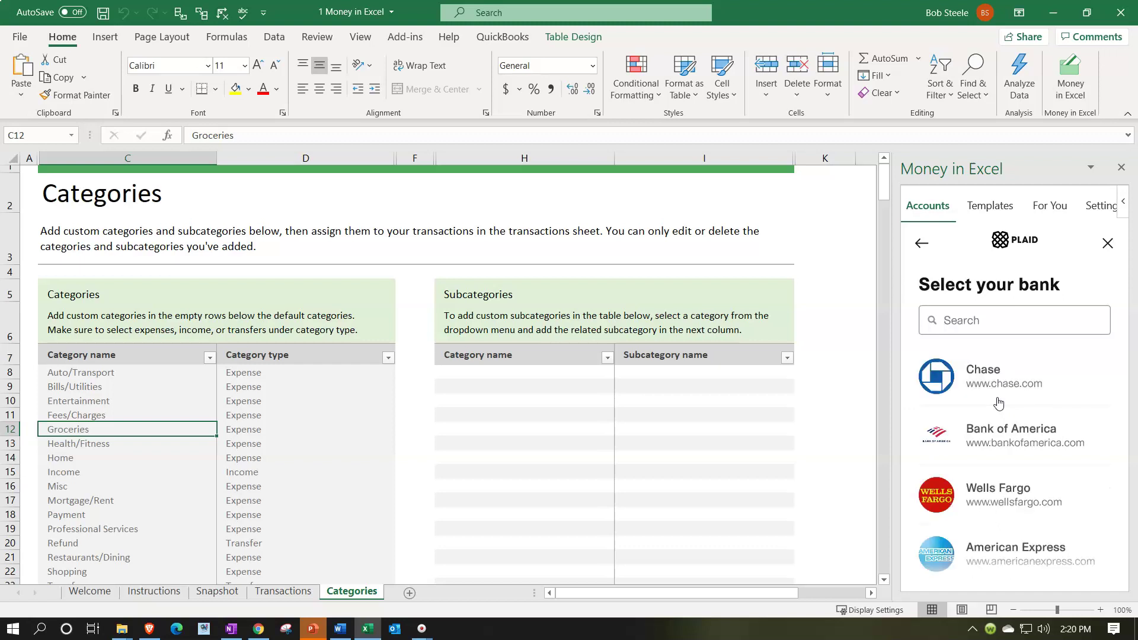
# Step: Connect Wells Fargo through Plaid and update to import transactions from 01/02/2021
pyautogui.click(1007, 499)
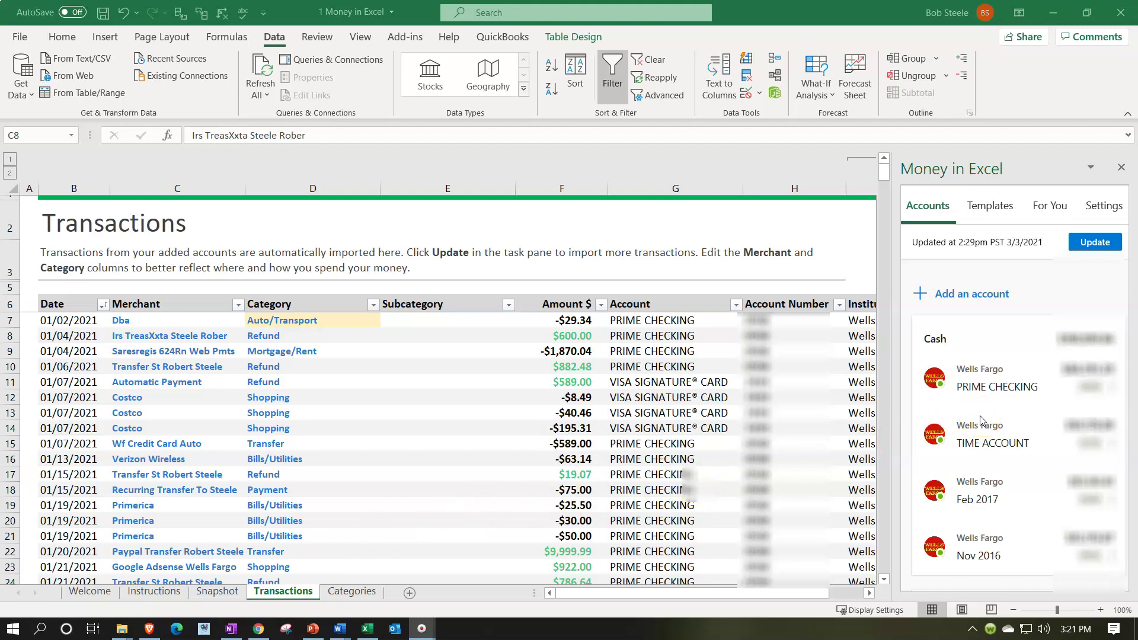
pyautogui.click(1096, 242)
pyautogui.click(103, 306)
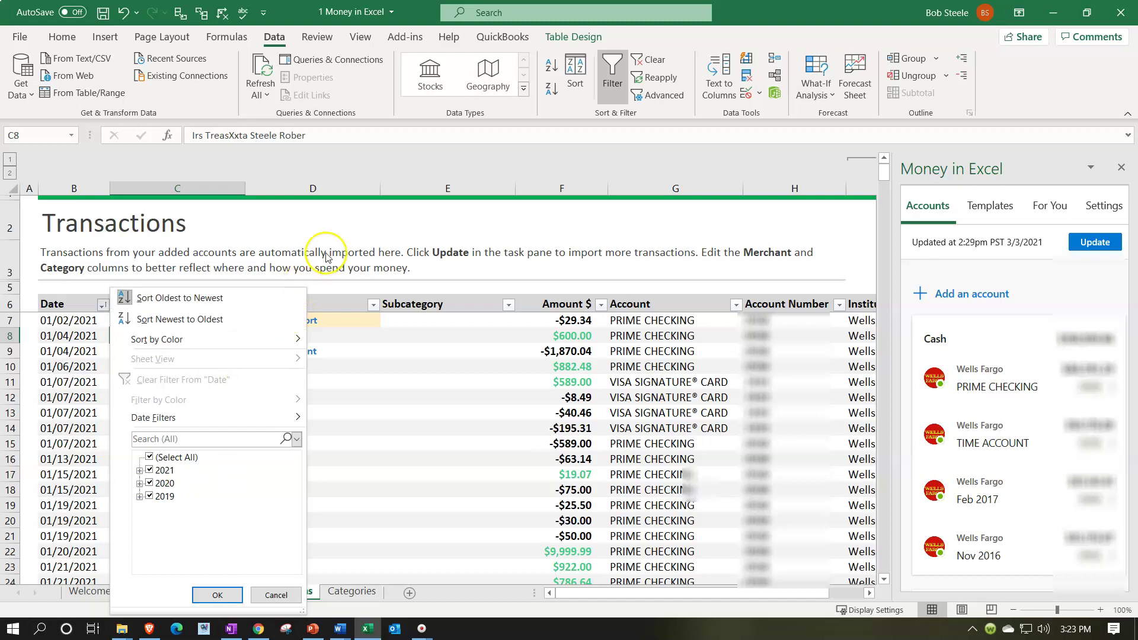
pyautogui.click(342, 238)
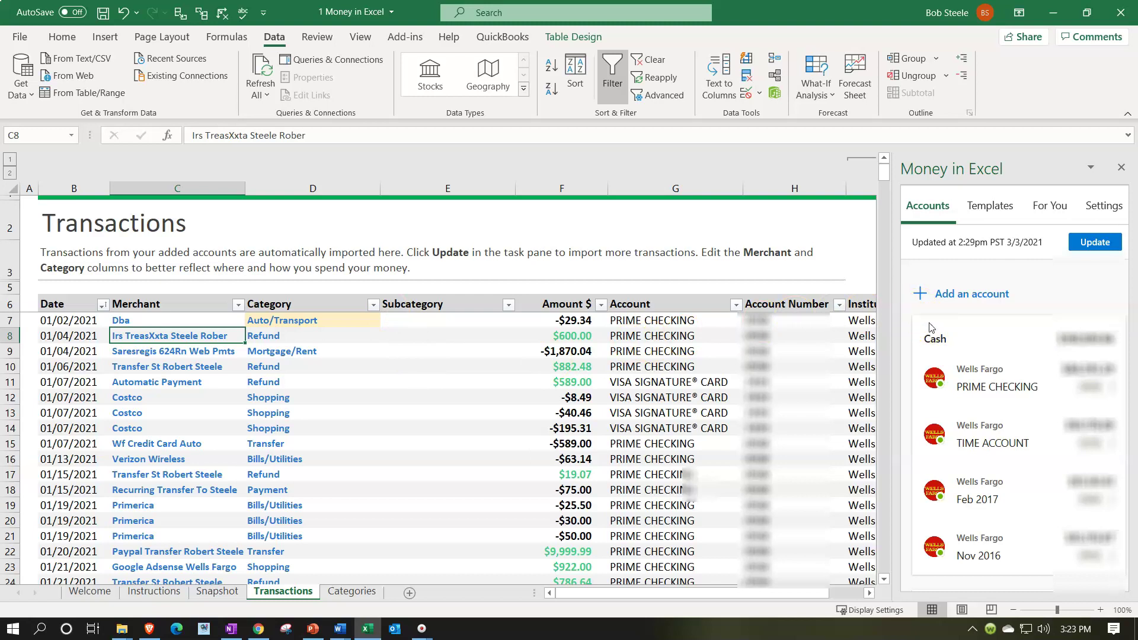
pyautogui.scroll(-4, 929, 327)
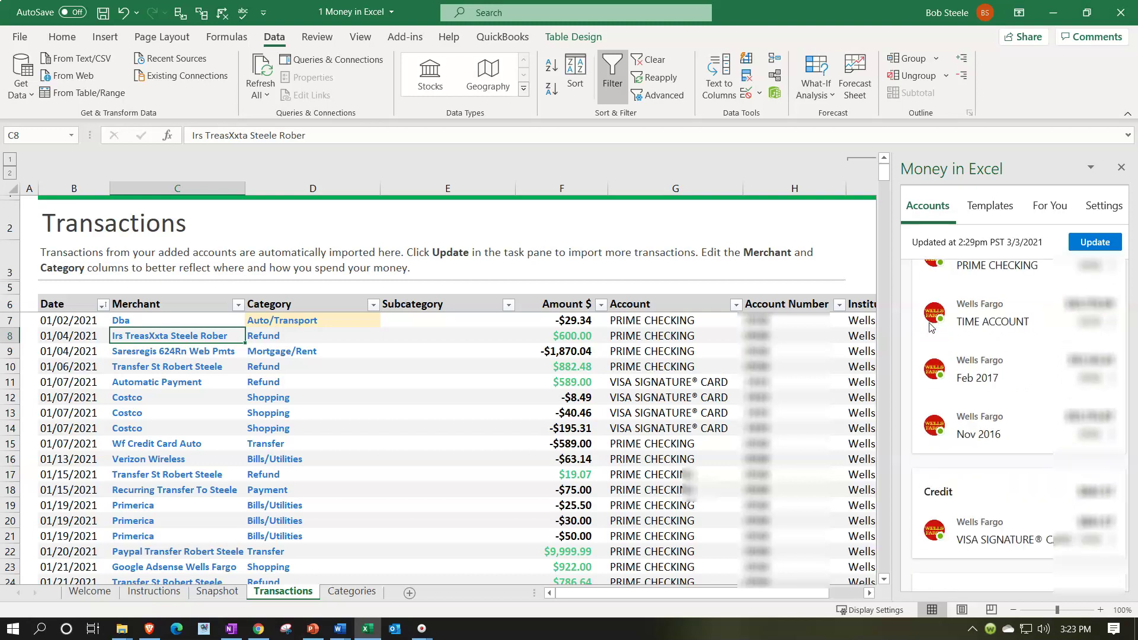
pyautogui.scroll(-2, 929, 327)
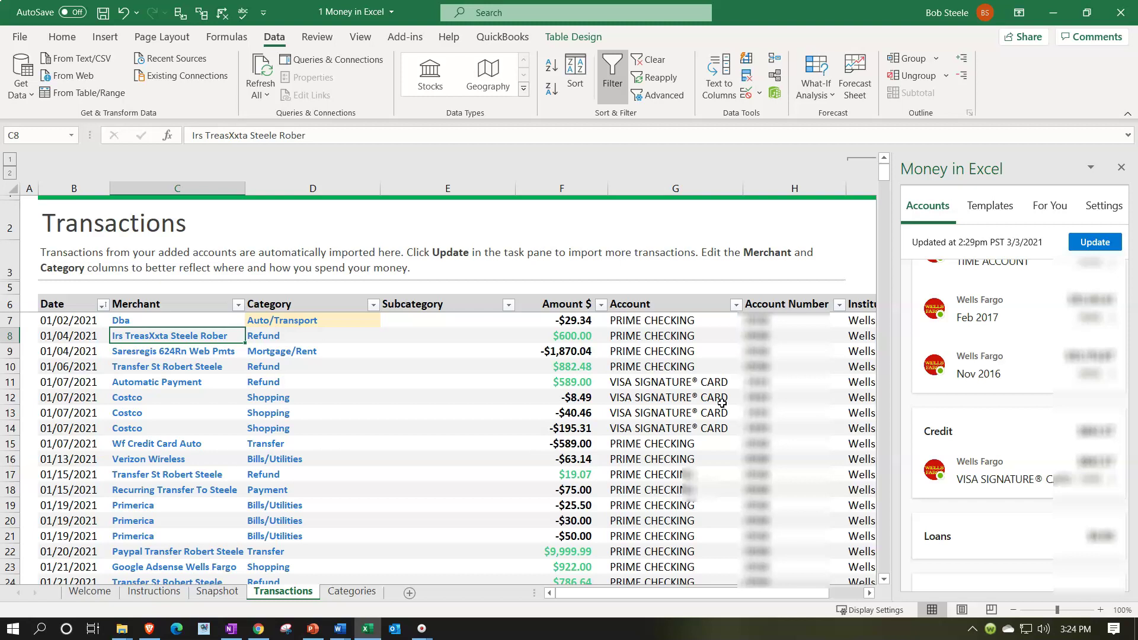
pyautogui.click(981, 380)
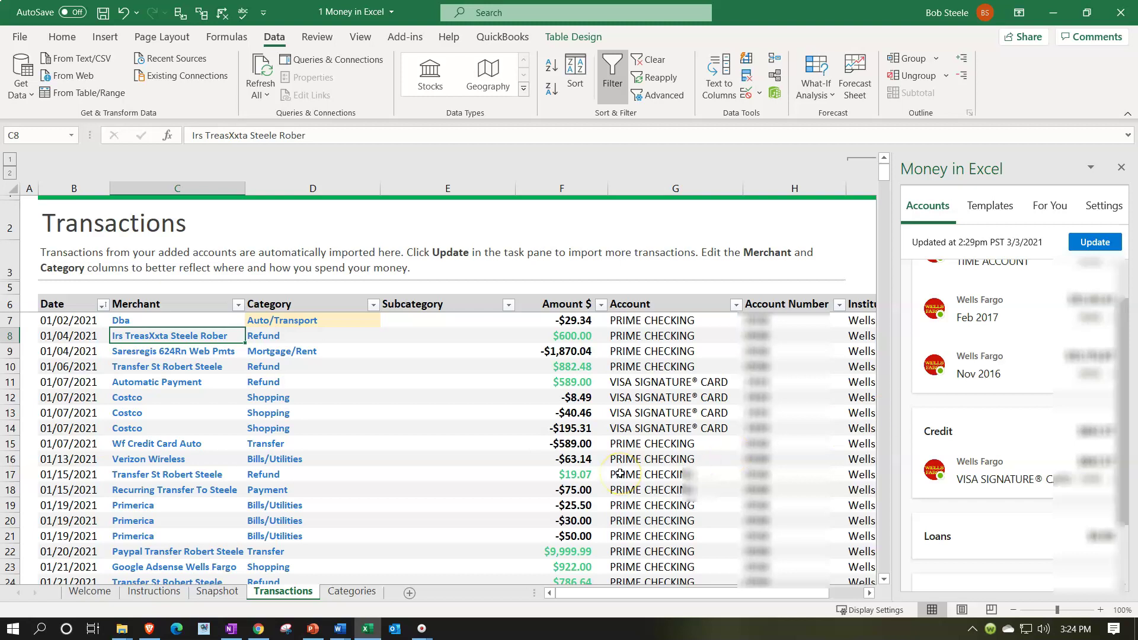
pyautogui.scroll(-1, 619, 473)
pyautogui.scroll(1, 619, 473)
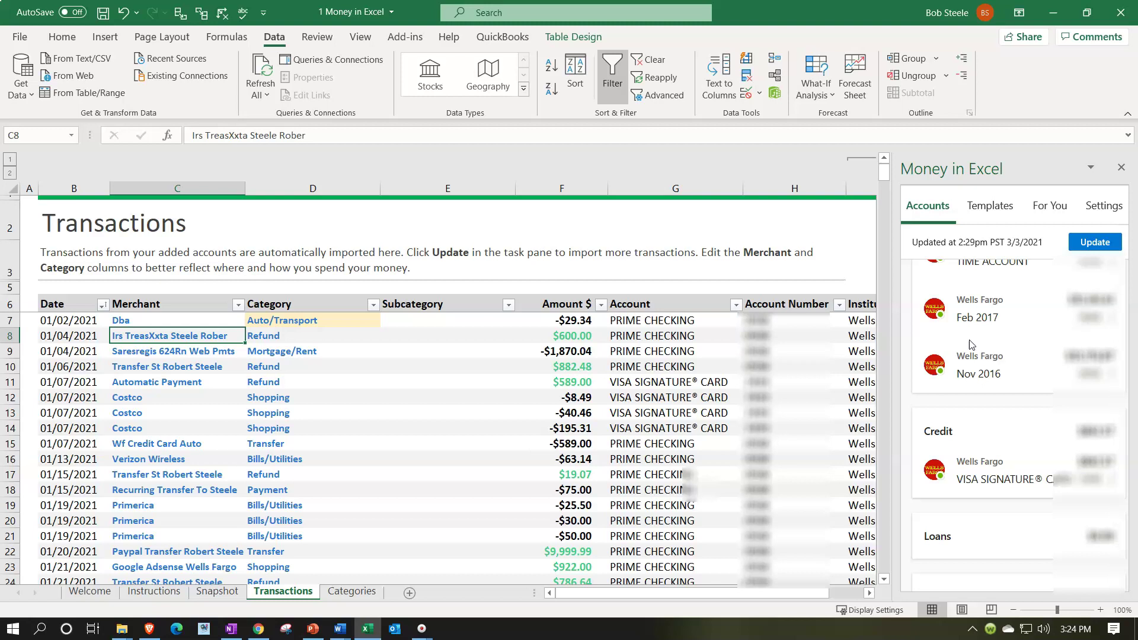
pyautogui.scroll(-3, 972, 345)
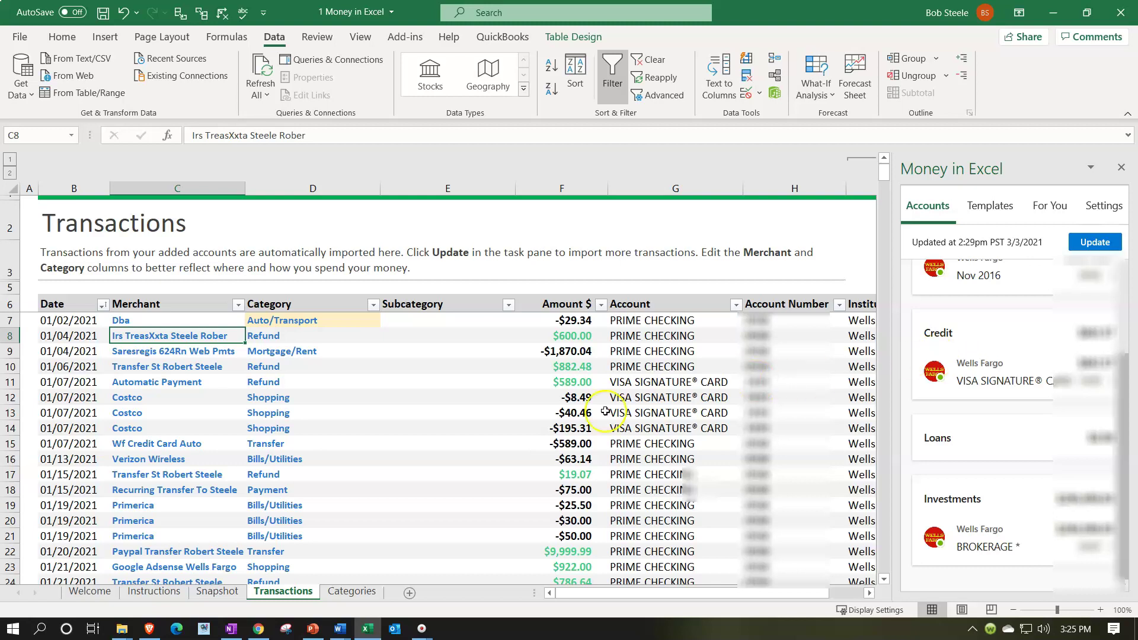
pyautogui.click(102, 305)
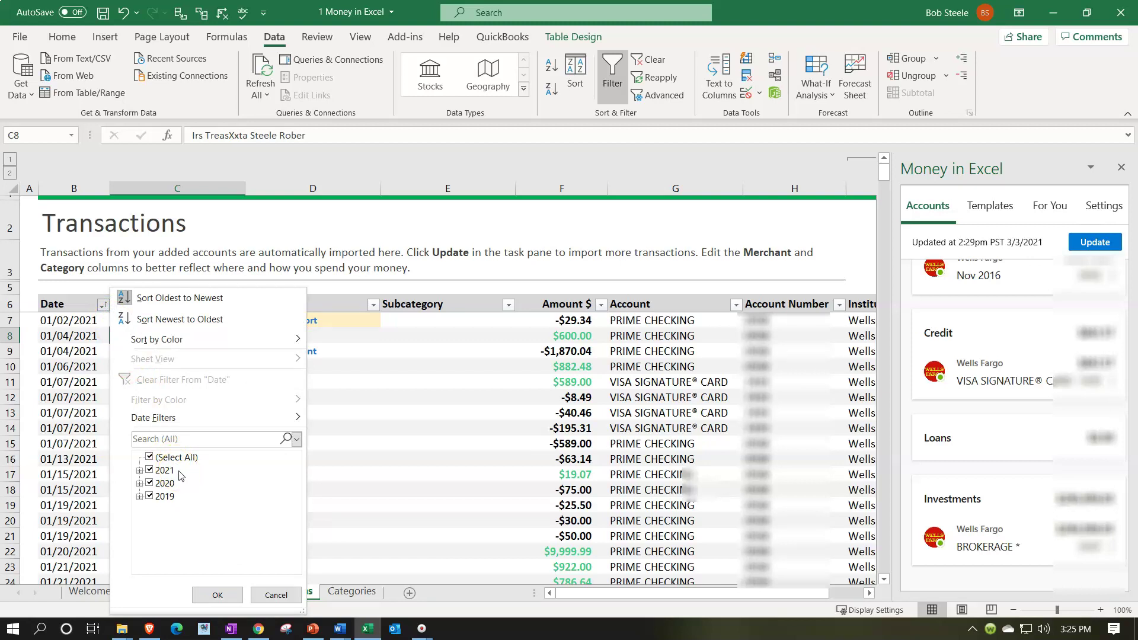
pyautogui.click(327, 228)
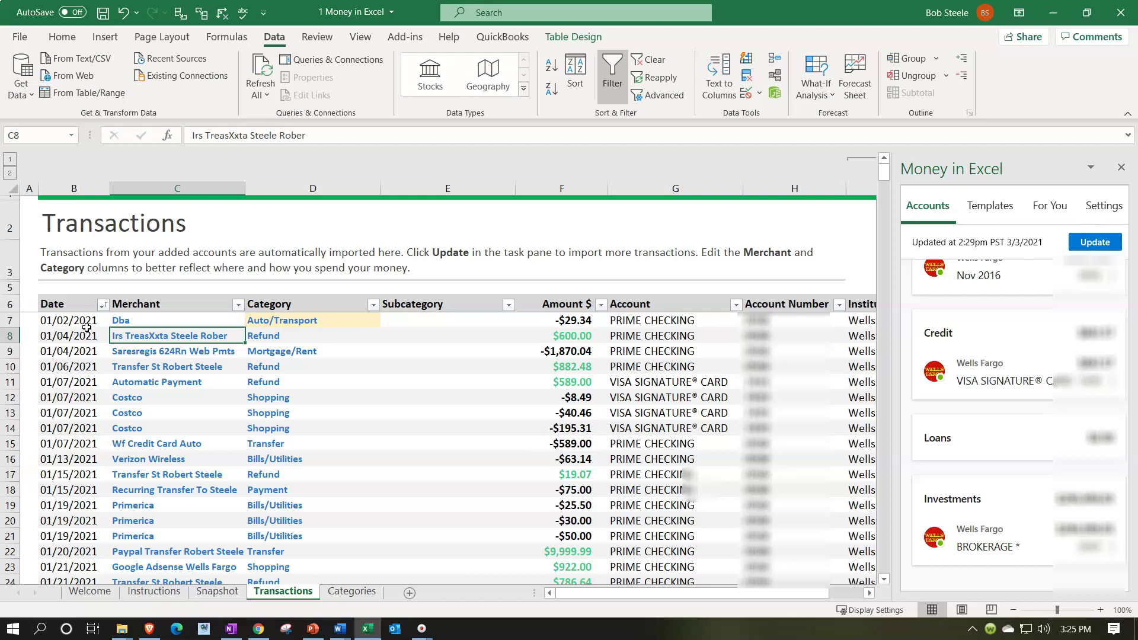
pyautogui.click(130, 329)
pyautogui.click(310, 334)
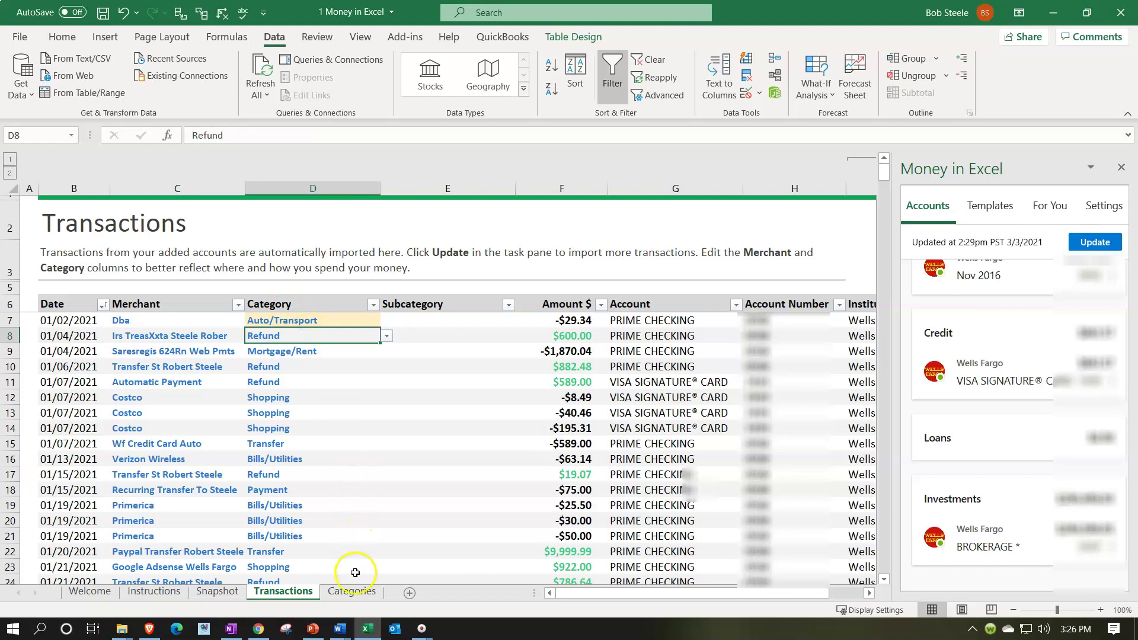
# Step: Inspect rows 8–9 and the H8 Account Number lookup, then open the Date filter listing 2021, 2020, 2019
pyautogui.click(353, 591)
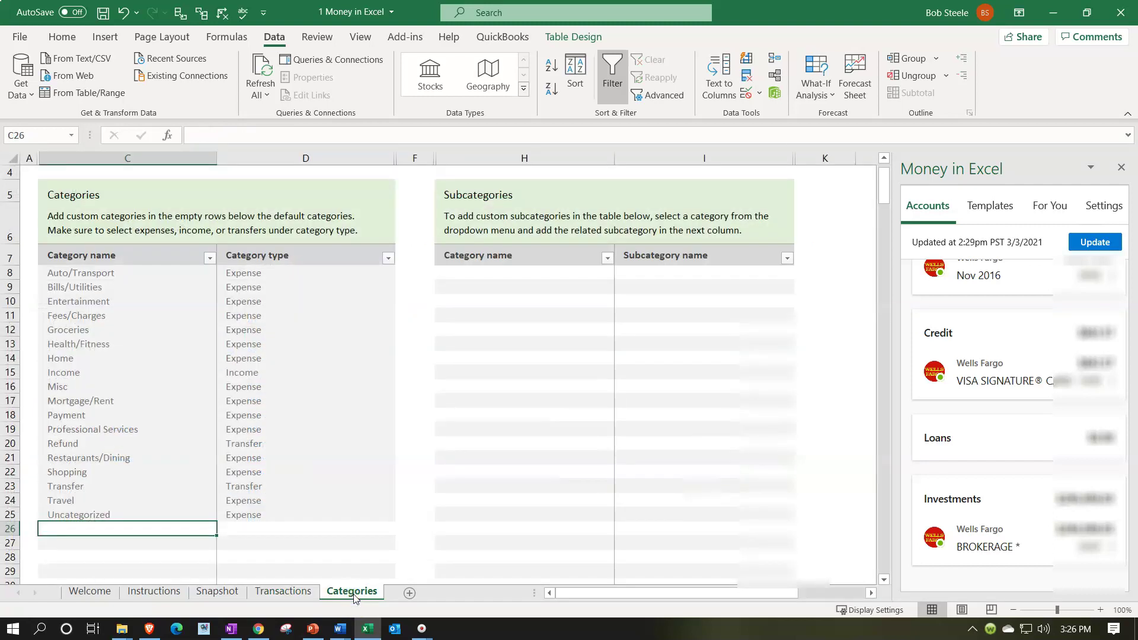
pyautogui.click(292, 595)
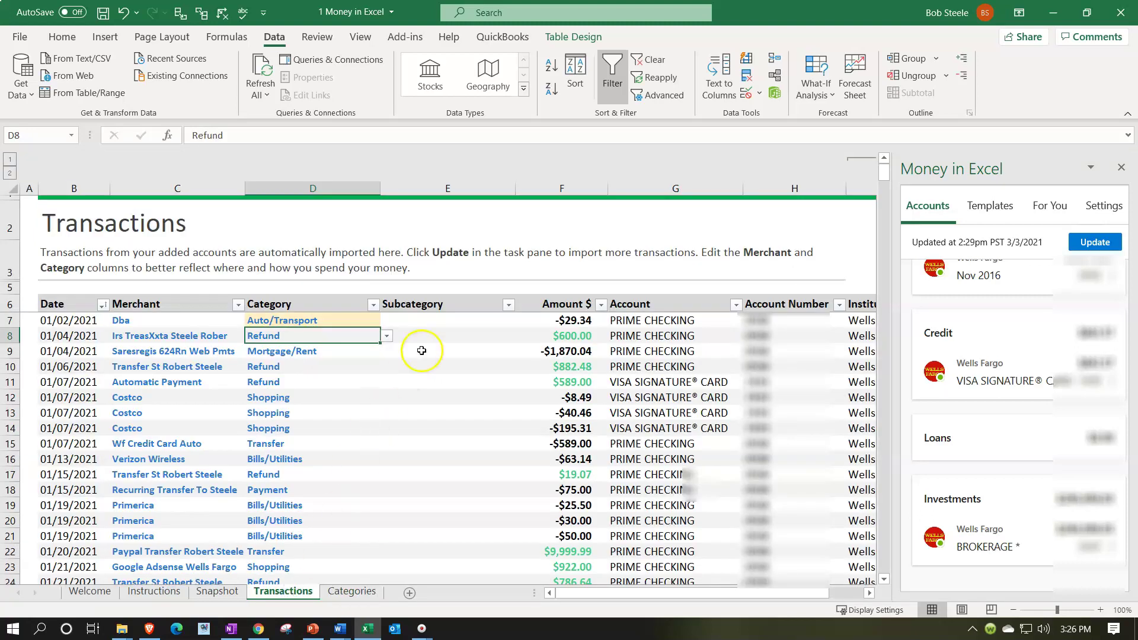
pyautogui.click(423, 350)
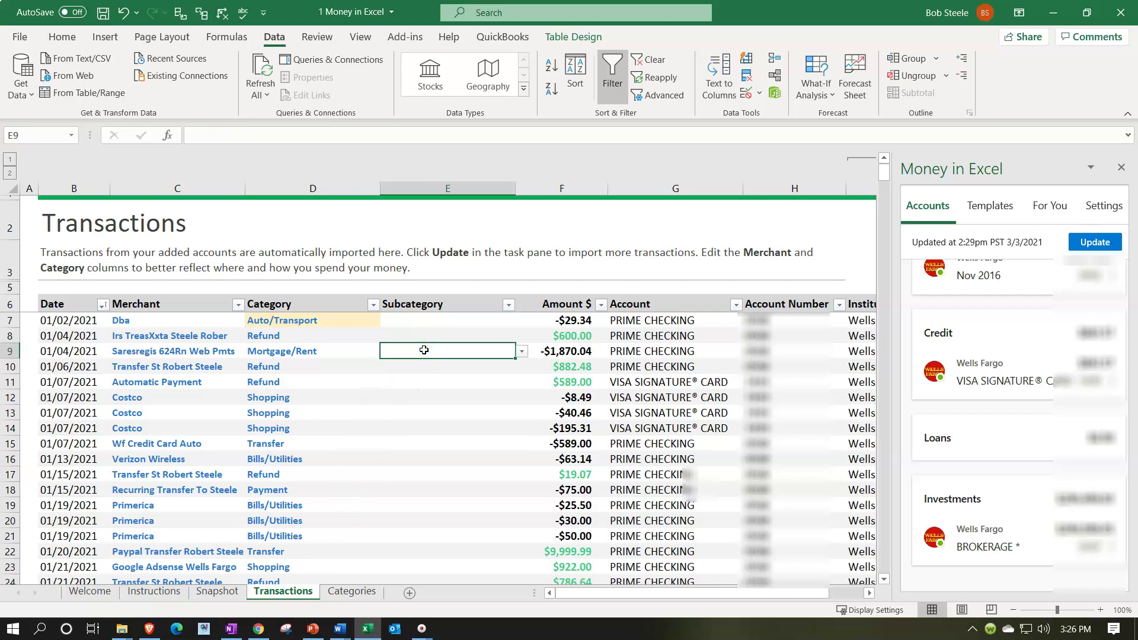
pyautogui.click(556, 335)
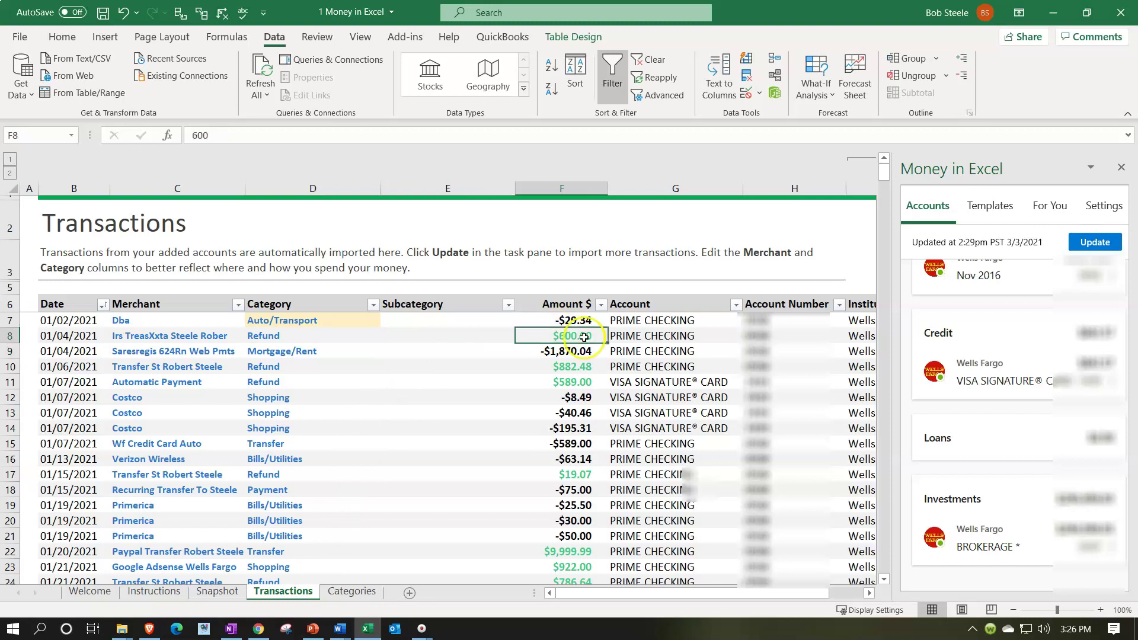
pyautogui.click(754, 337)
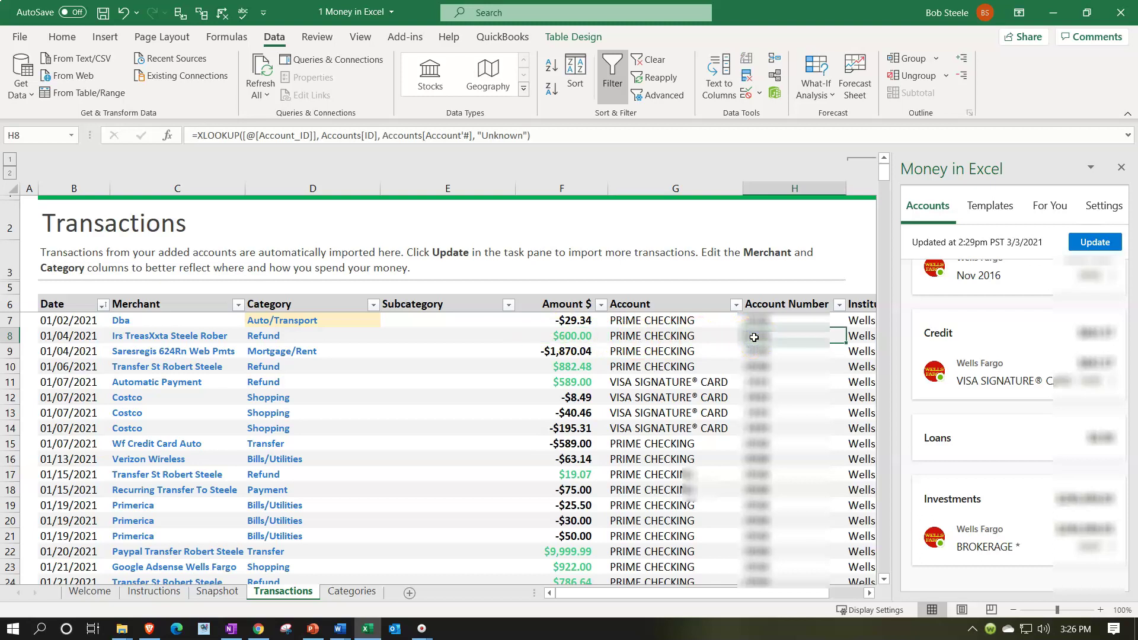
pyautogui.click(104, 305)
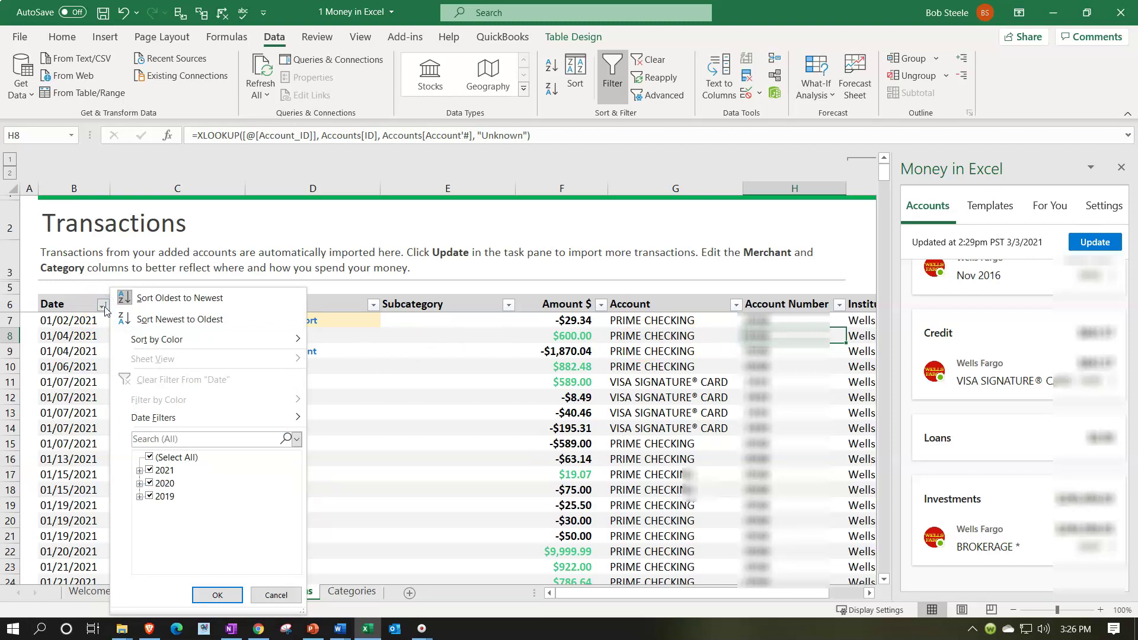
pyautogui.click(150, 485)
pyautogui.click(150, 496)
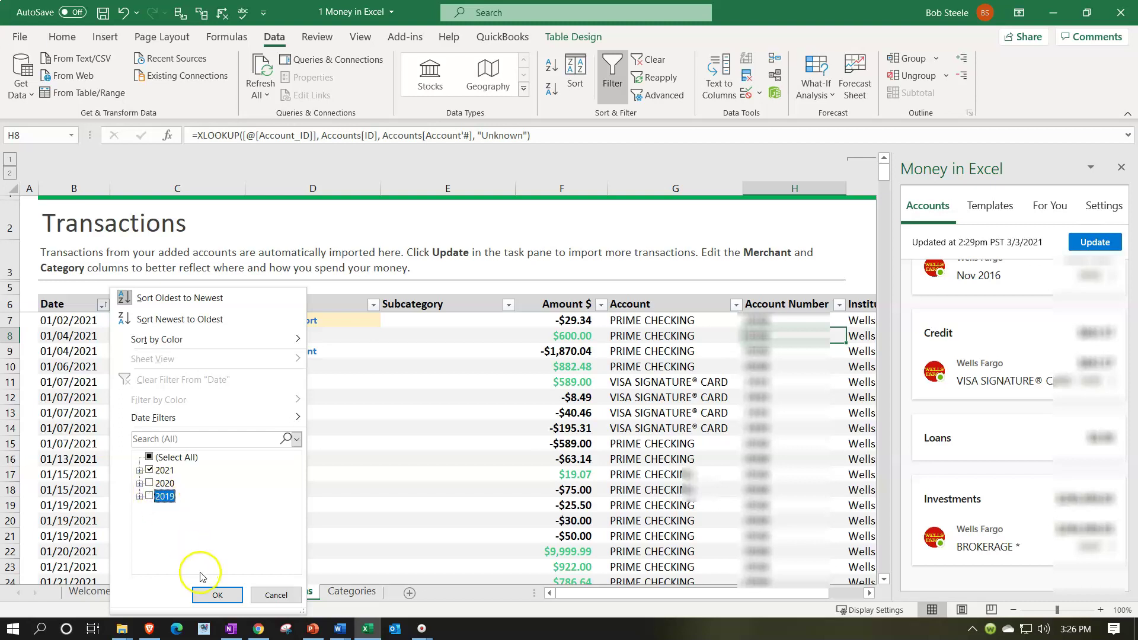
pyautogui.click(216, 593)
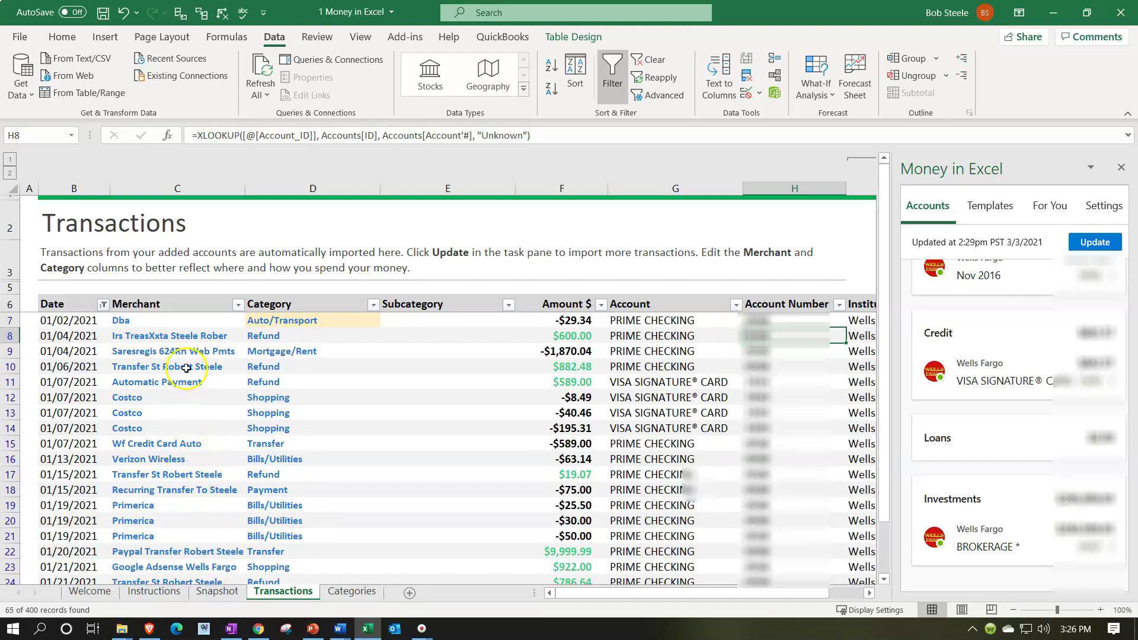
pyautogui.click(237, 304)
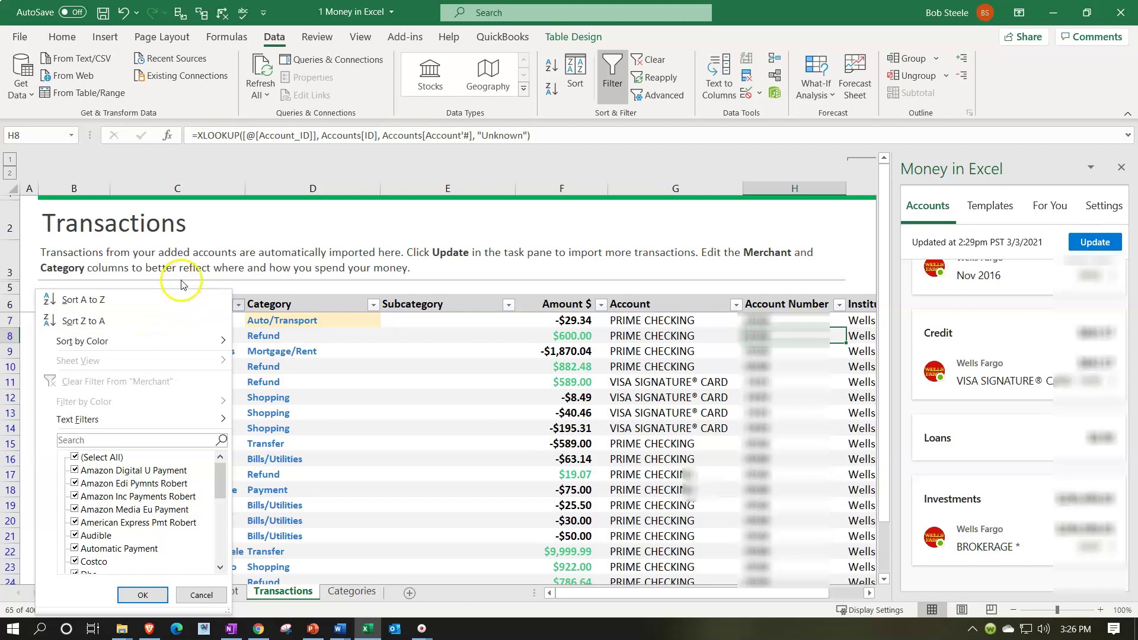
pyautogui.click(223, 228)
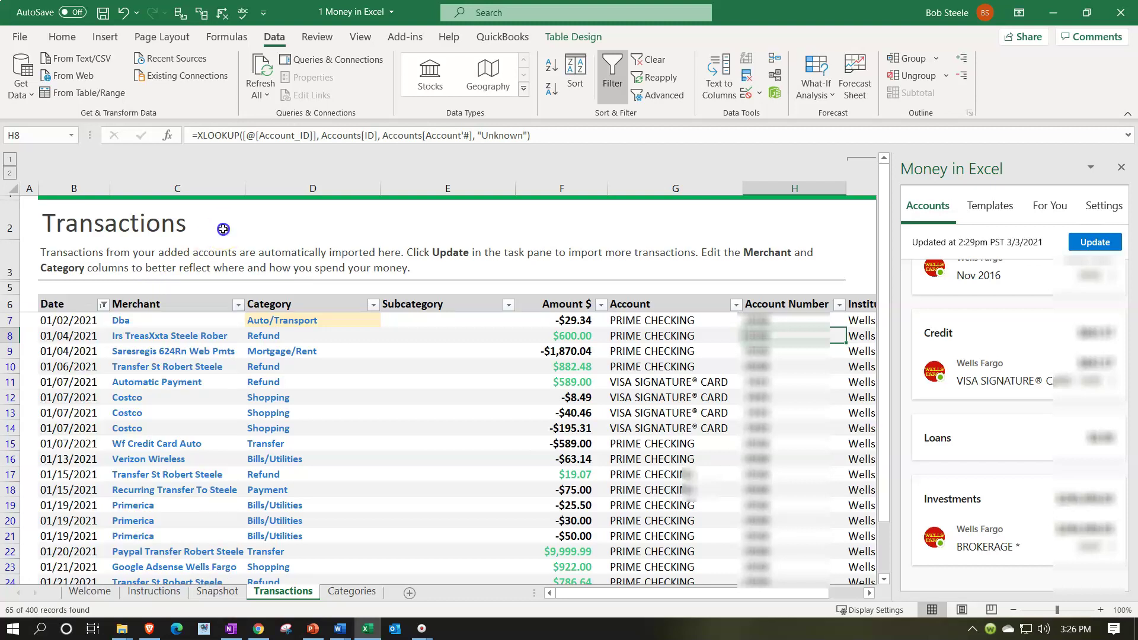
pyautogui.click(373, 304)
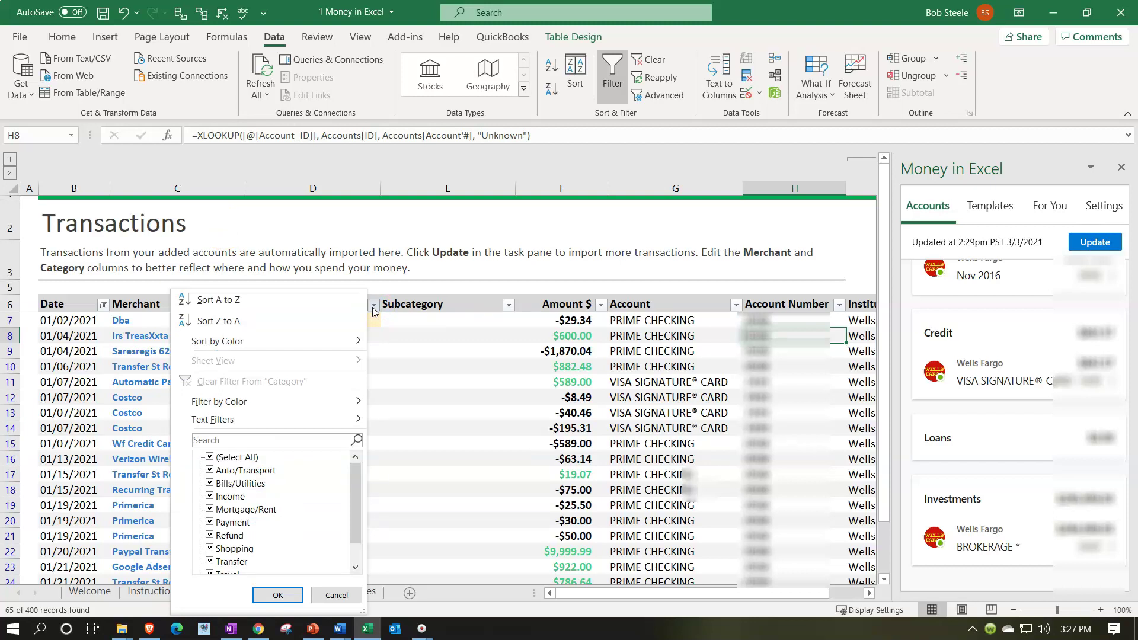
pyautogui.click(372, 305)
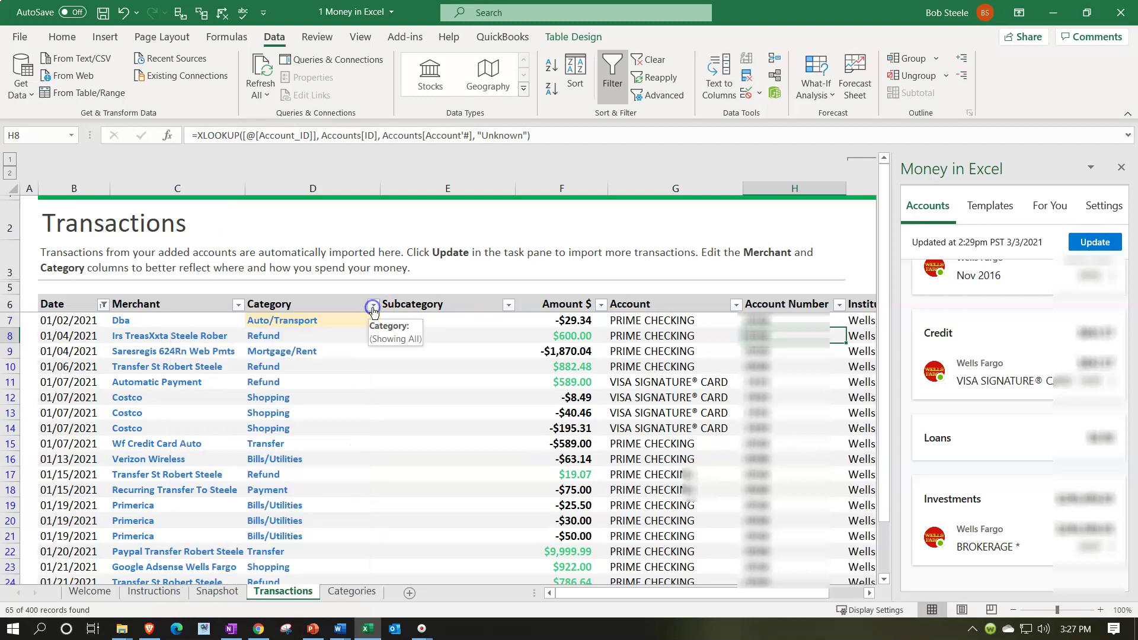
pyautogui.click(601, 305)
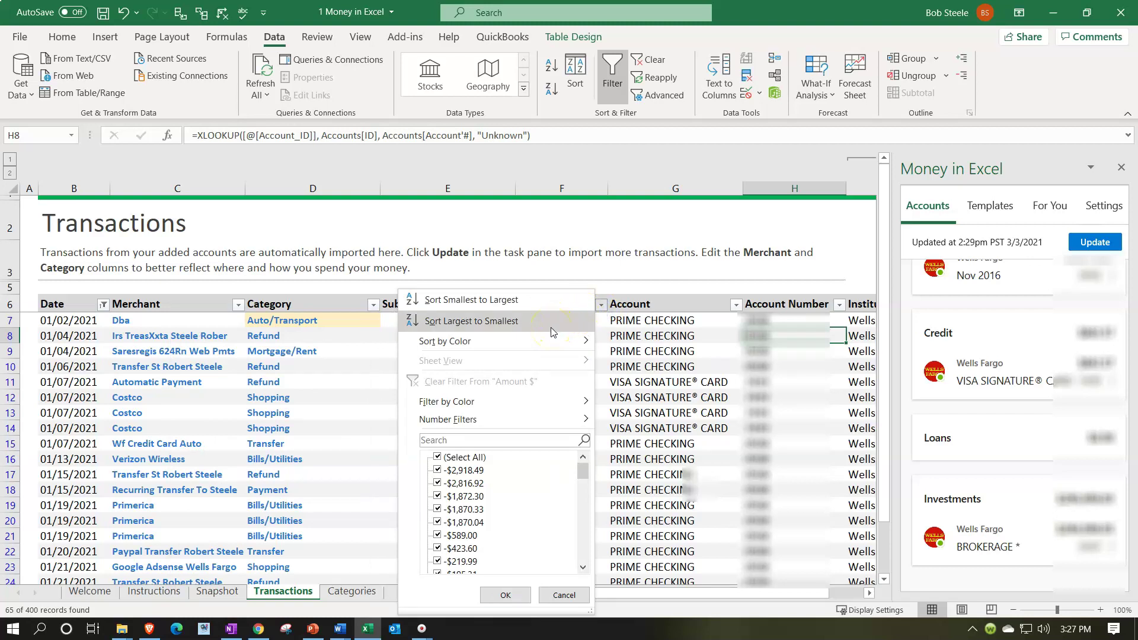
pyautogui.click(567, 225)
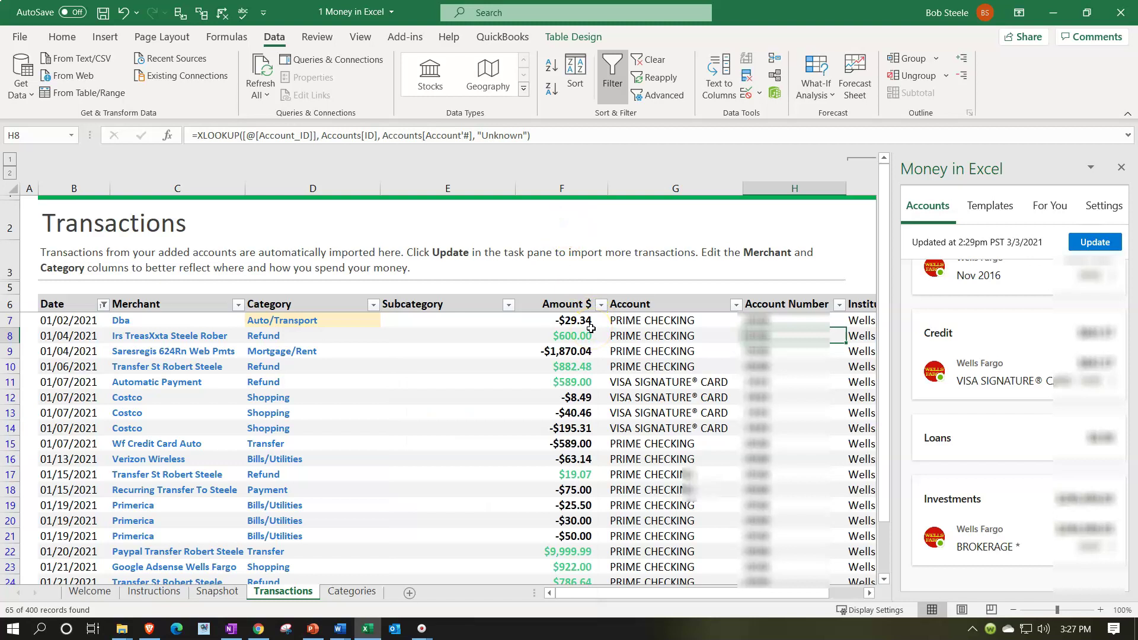
pyautogui.click(839, 305)
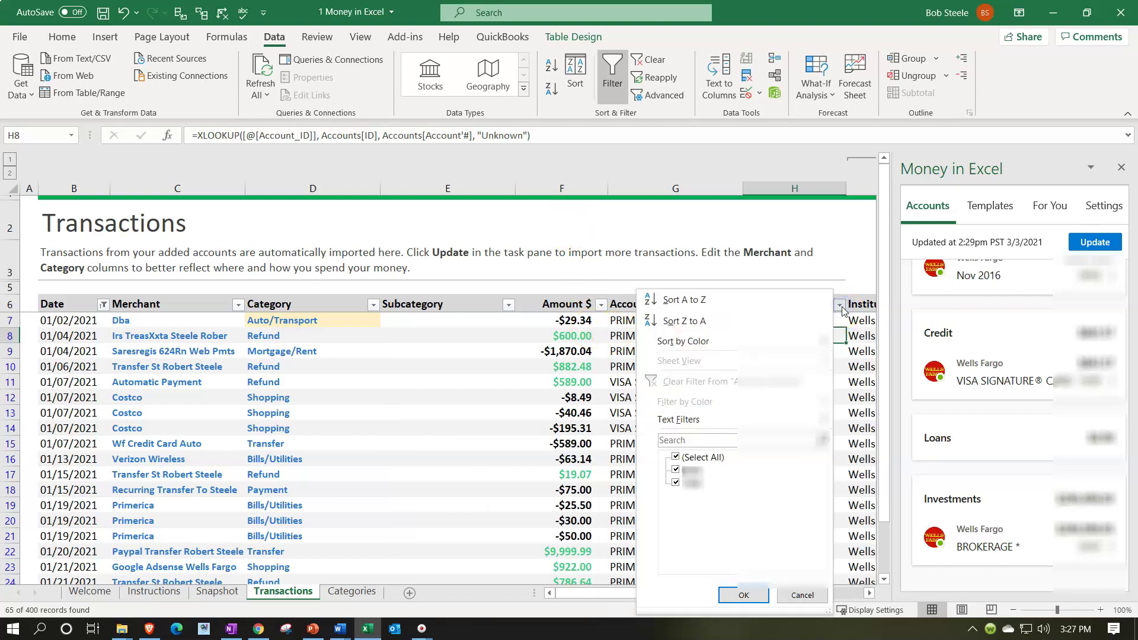
pyautogui.click(772, 490)
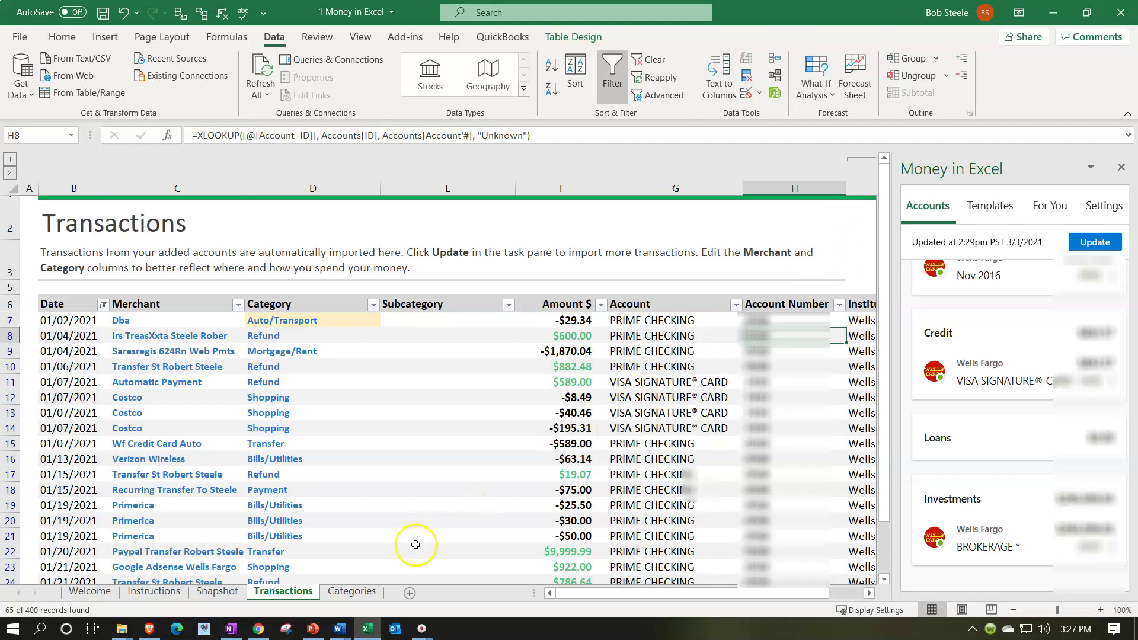
# Step: Move through Categories and Transactions to the Snapshot sheet showing January 2021's $1,581 spending
pyautogui.click(365, 591)
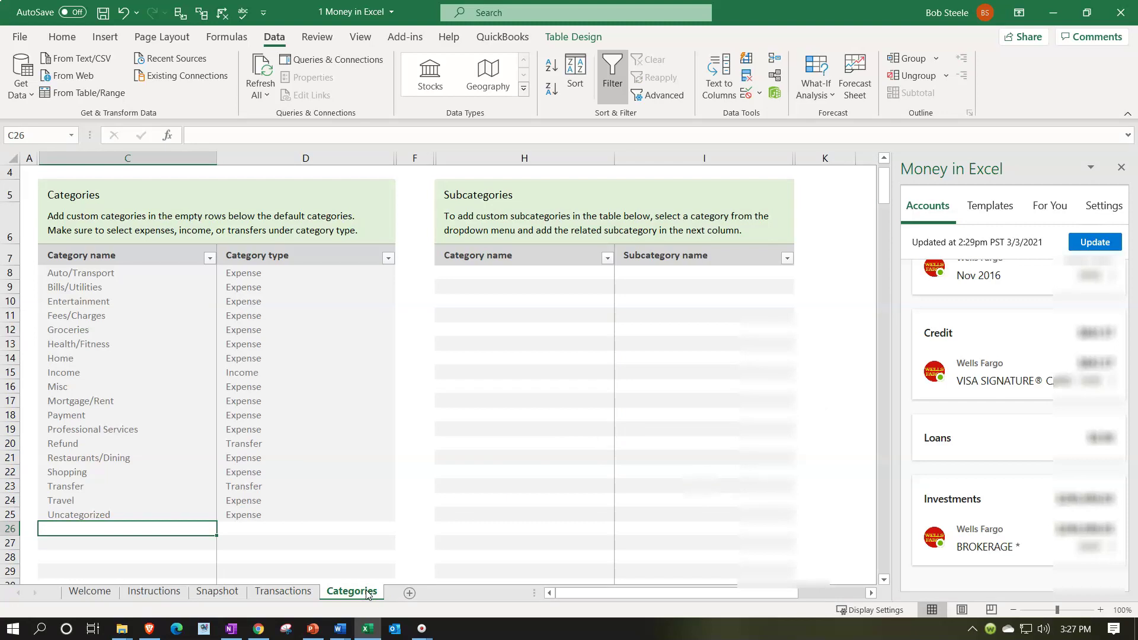
pyautogui.click(284, 591)
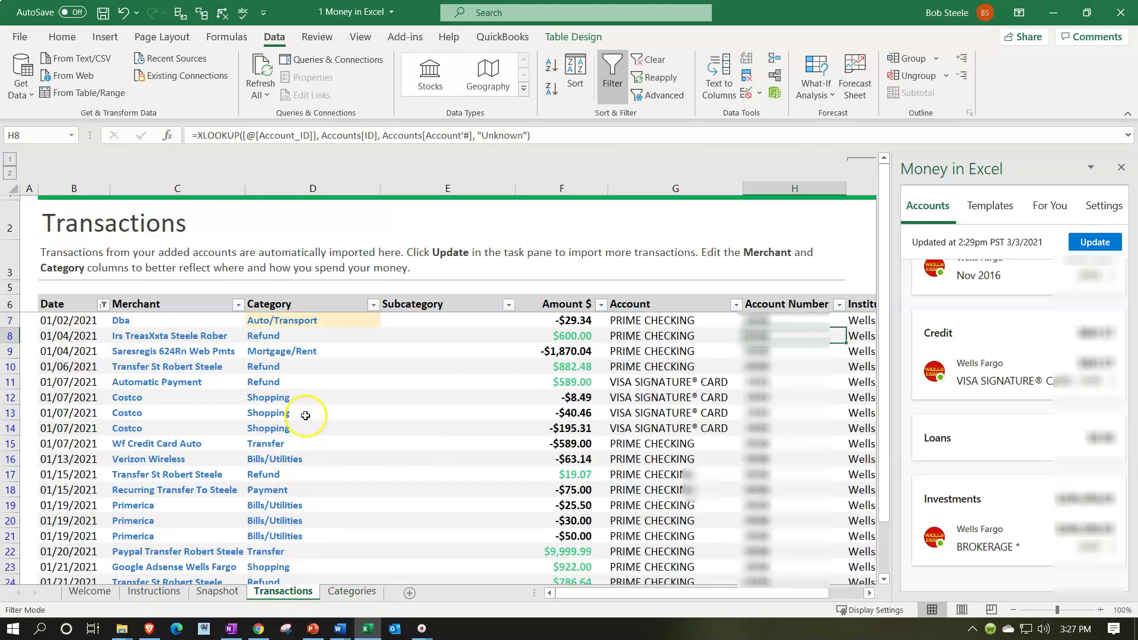
pyautogui.click(220, 591)
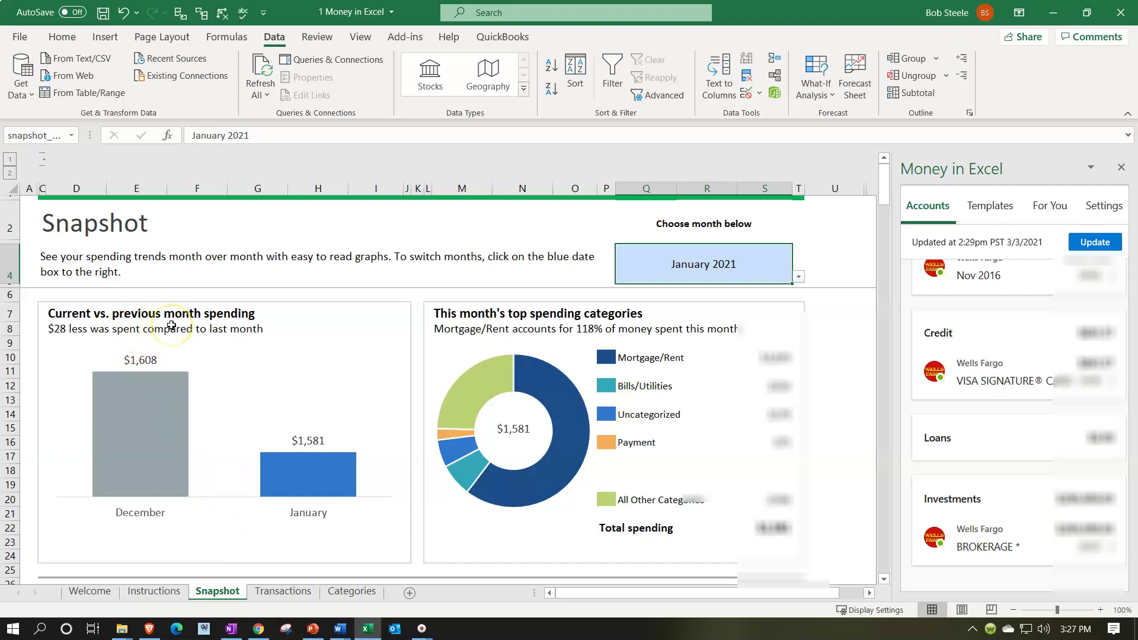
pyautogui.click(799, 277)
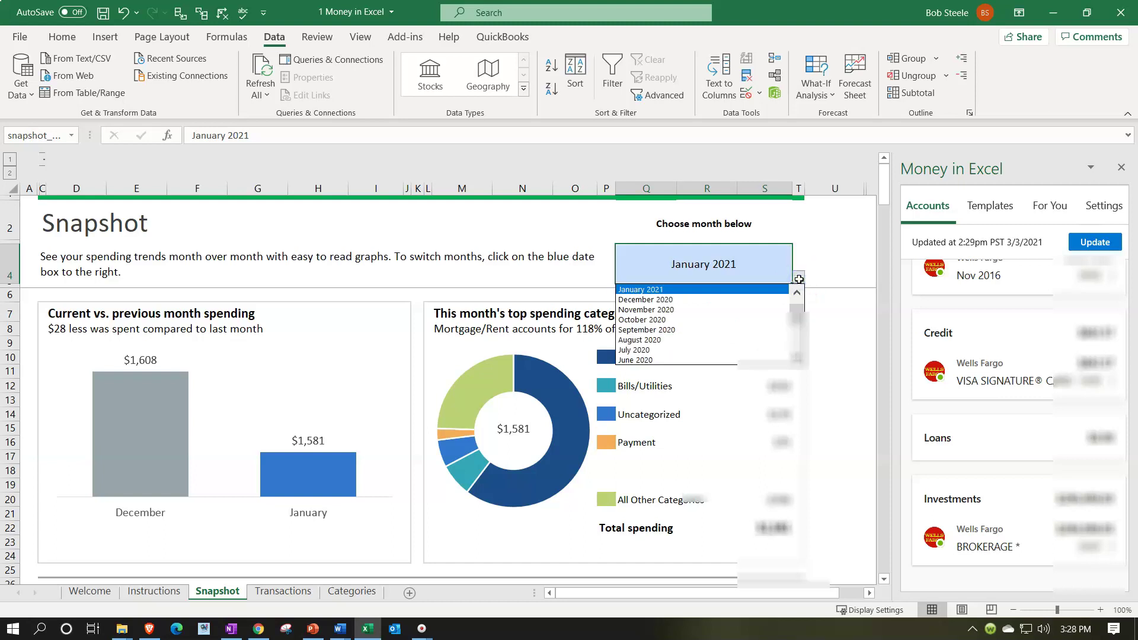
pyautogui.click(799, 278)
pyautogui.moveTo(328, 481)
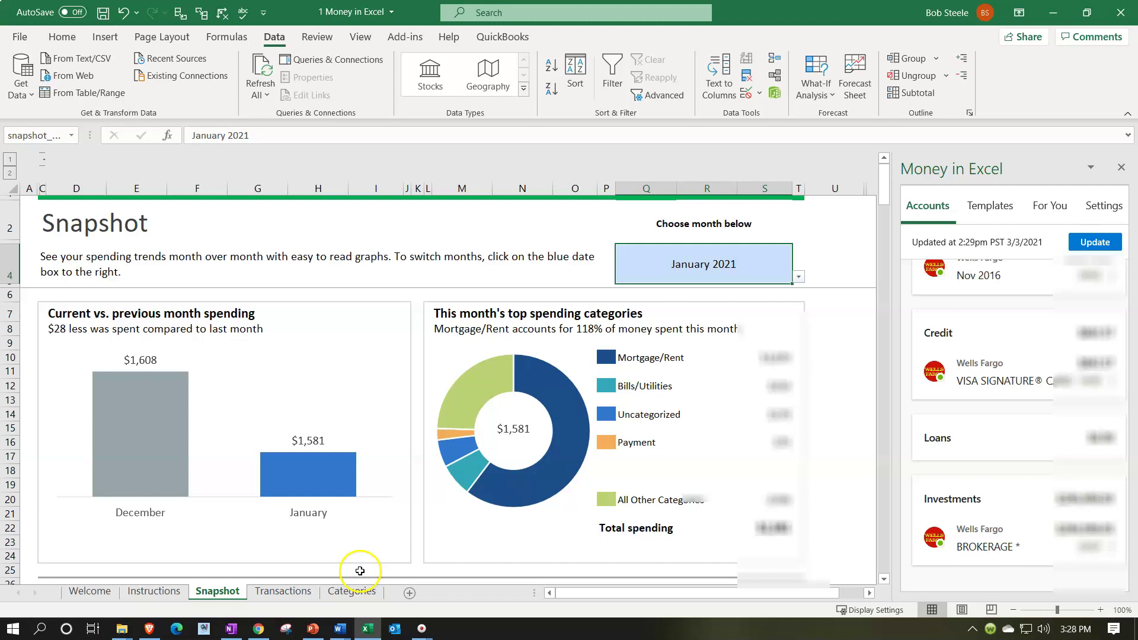
pyautogui.scroll(-4, 524, 553)
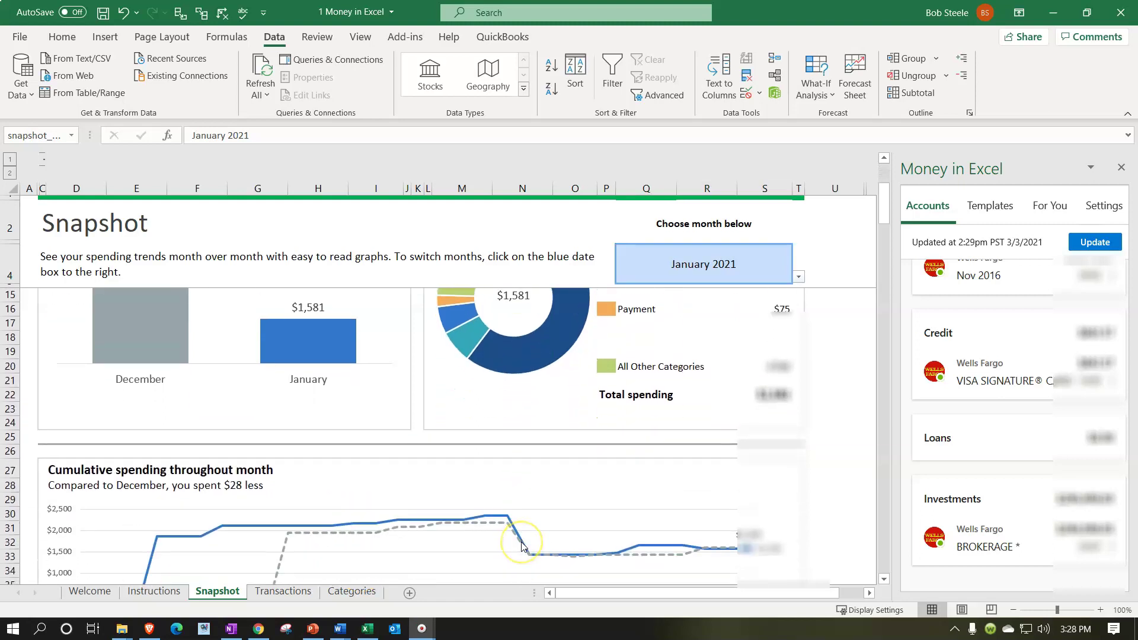
pyautogui.scroll(-2, 524, 546)
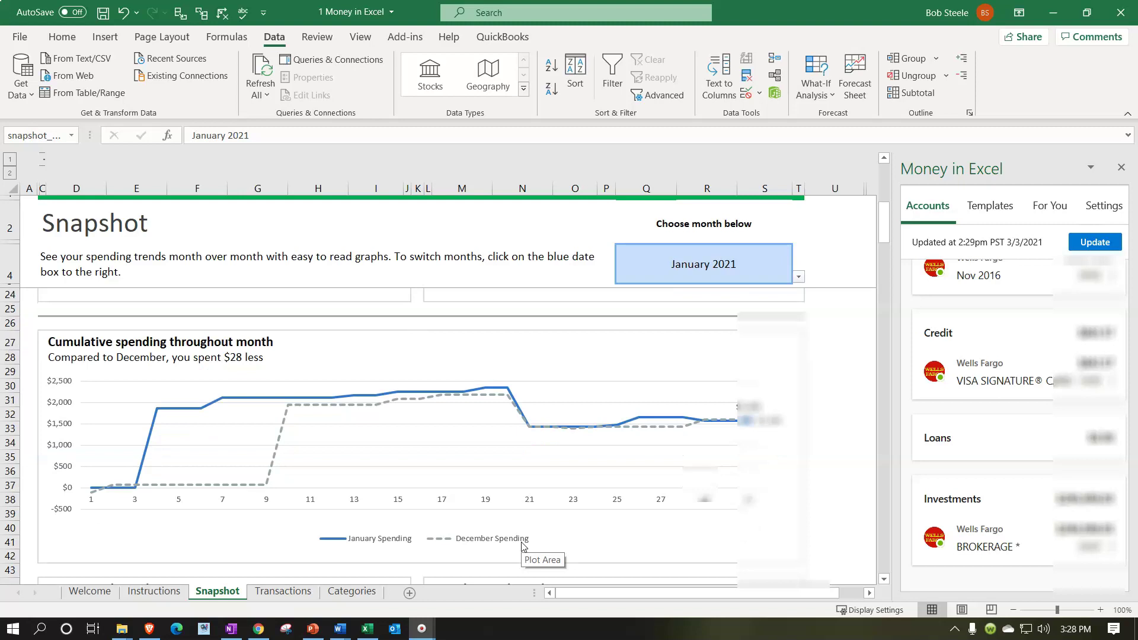
pyautogui.scroll(6, 524, 546)
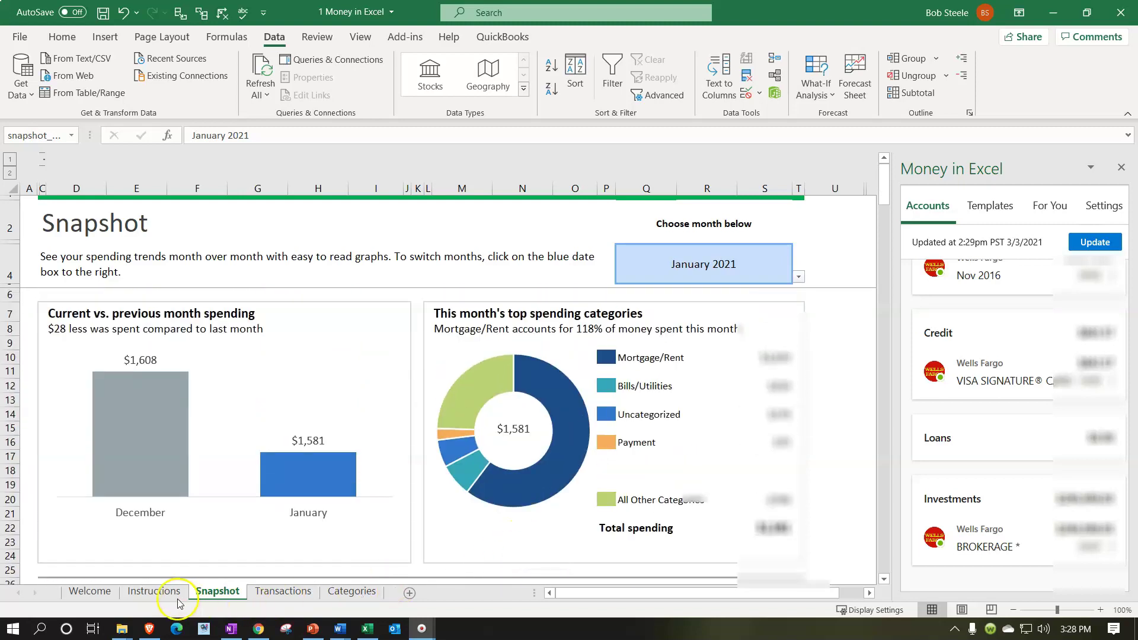
# Step: Visit the Instructions sheet, then go back to the 2021-filtered Transactions sheet
pyautogui.click(155, 593)
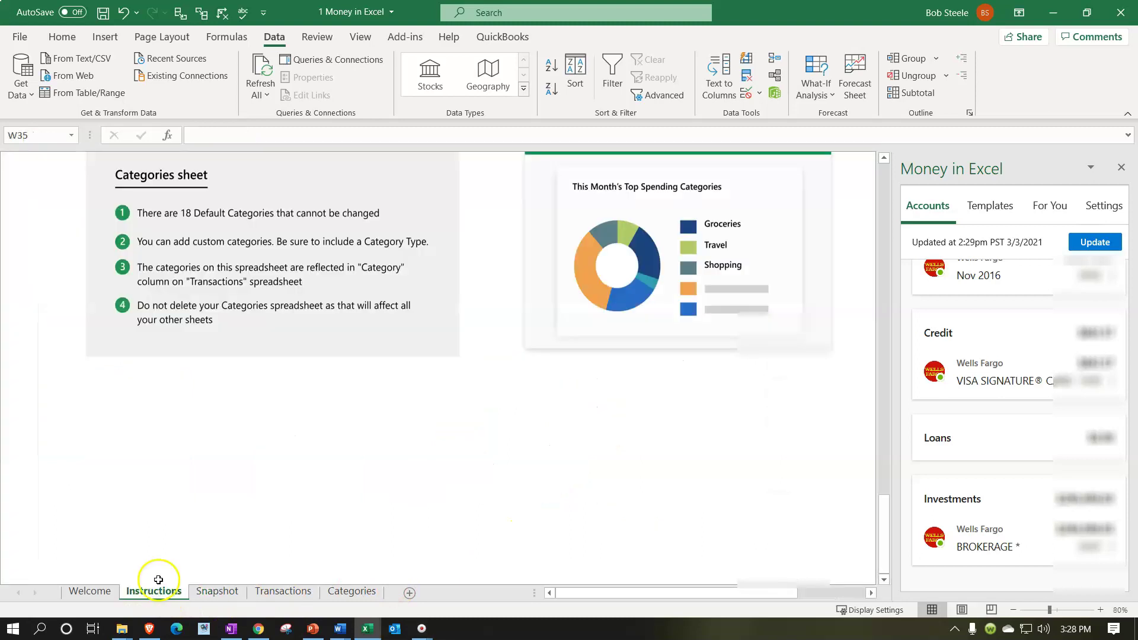
pyautogui.click(293, 591)
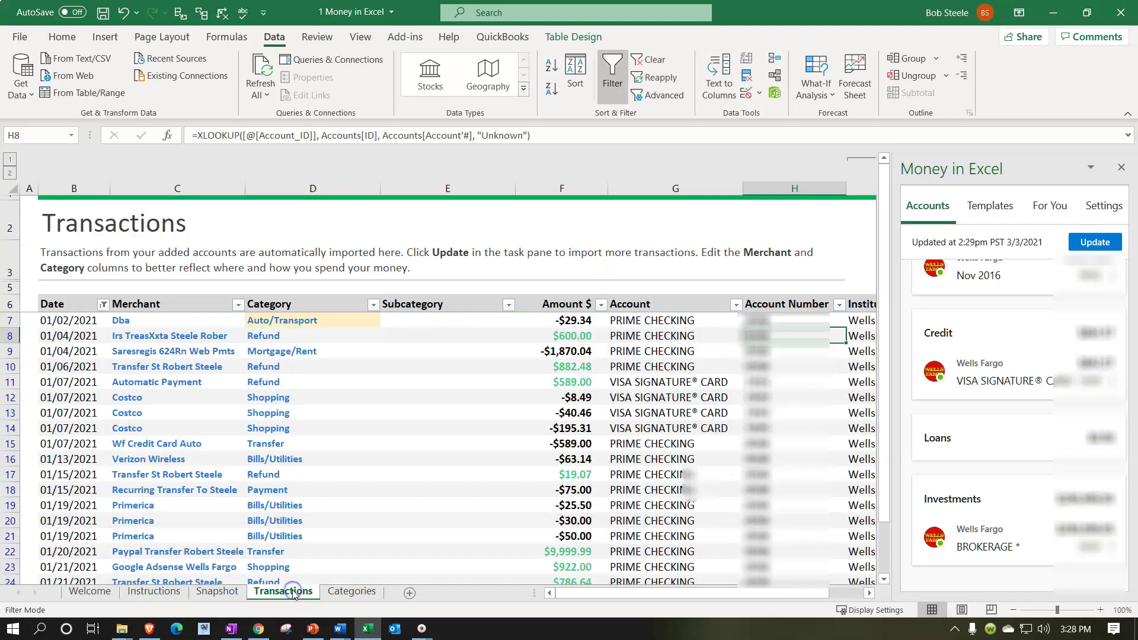